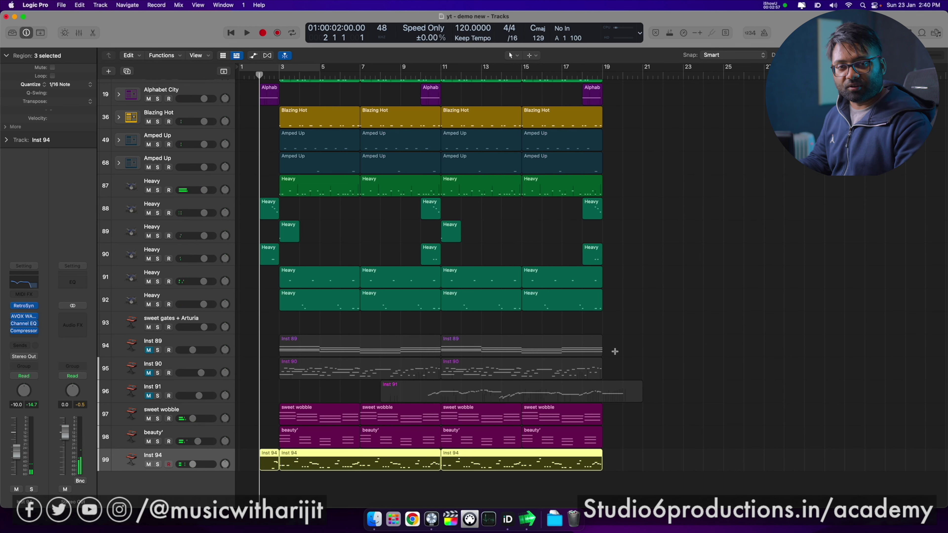
Step: Deselect the Inst 94 regions and add a new software instrument track below the Inst 94 track
left_click(647, 457)
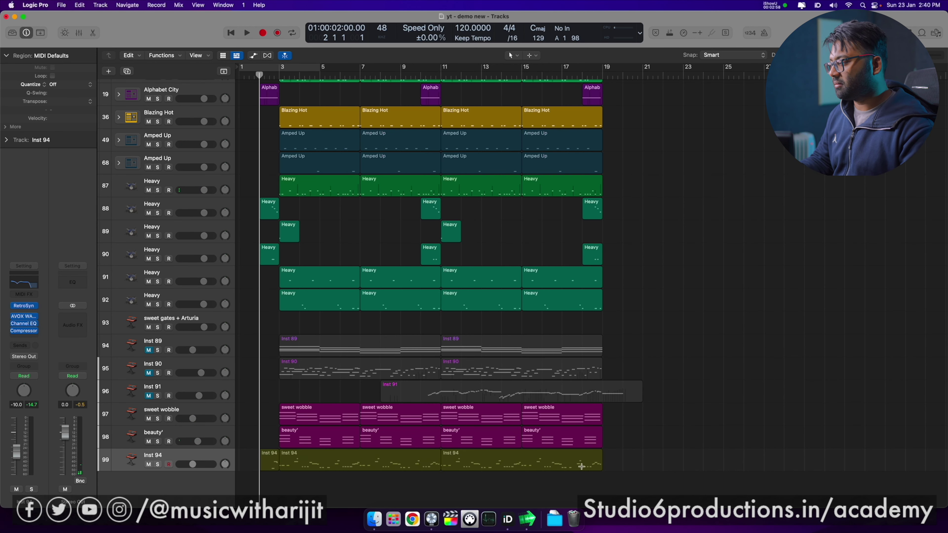
double_click(154, 486)
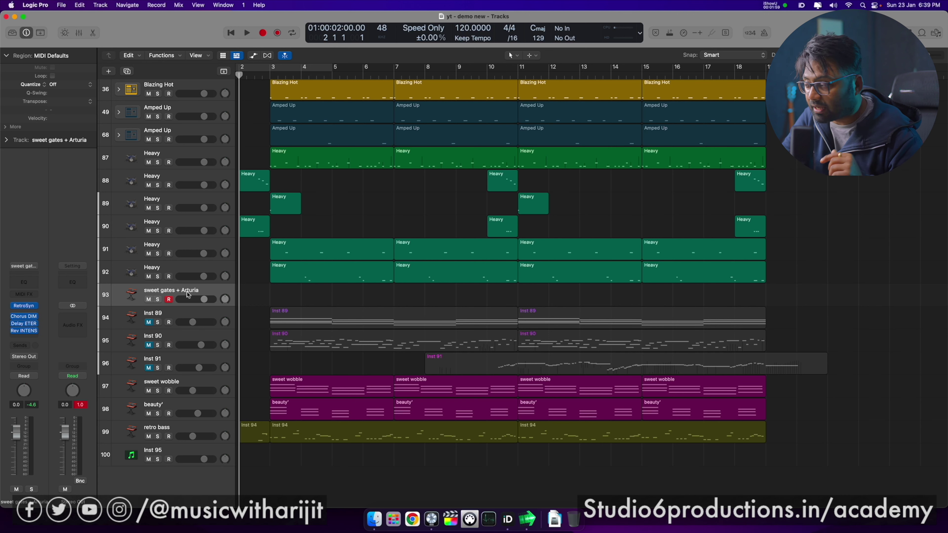
Step: Look at the Retro Synth settings on the sweet gates + Arturia track and close them again
left_click(30, 305)
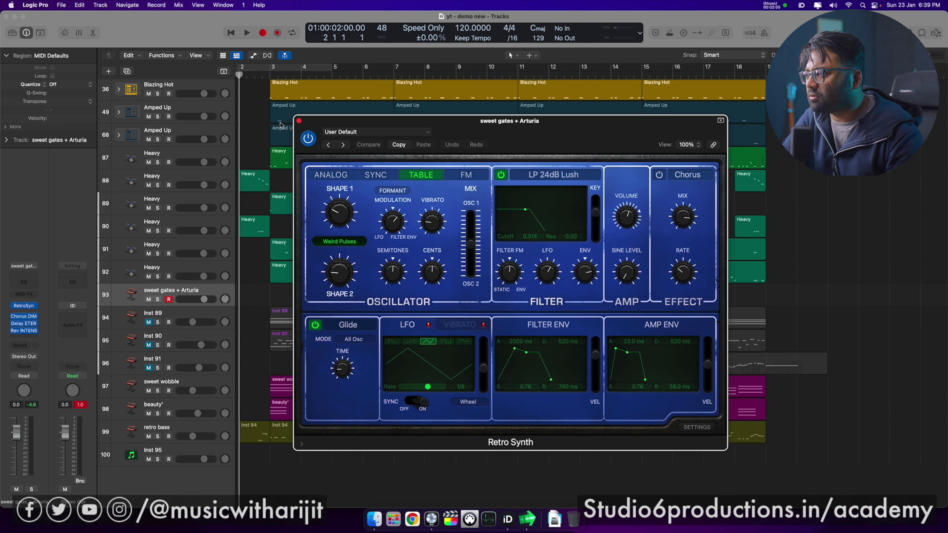
left_click(299, 122)
Step: Insert a stereo Retro Synth as the instrument of the Inst 95 track and move its window aside
left_click(185, 450)
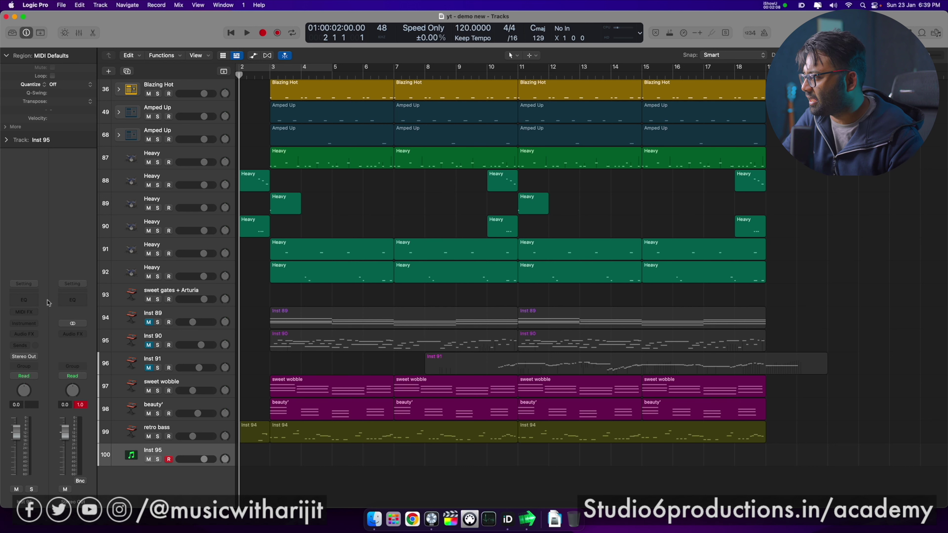
left_click(36, 323)
mouse_move(69, 369)
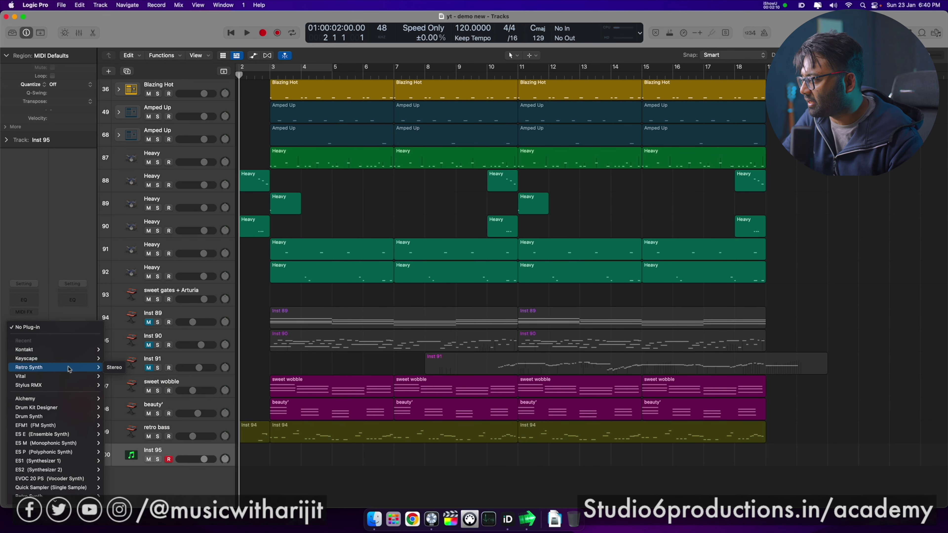
left_click(114, 368)
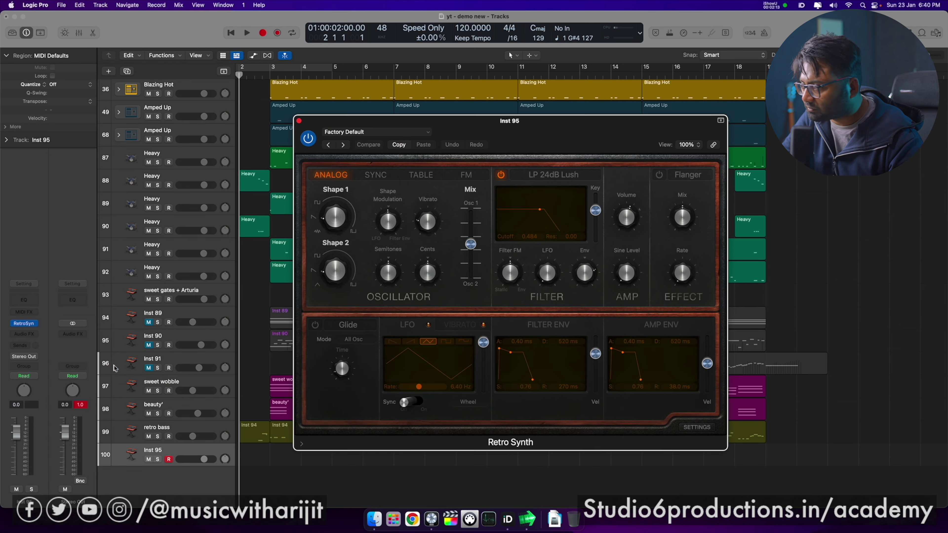
left_click_drag(585, 142, 722, 128)
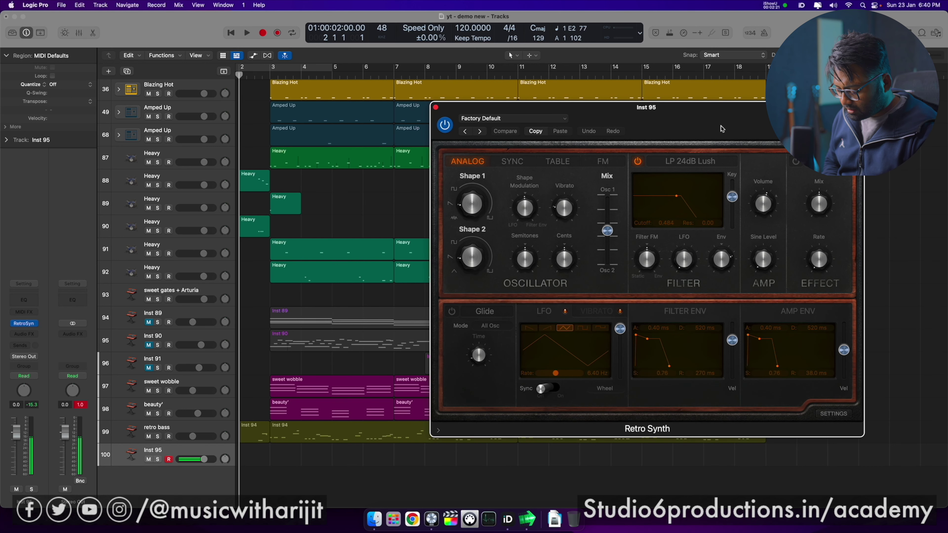
Step: Switch Retro Synth's oscillator through the Sync, Table and FM modes to compare their sounds
left_click(513, 161)
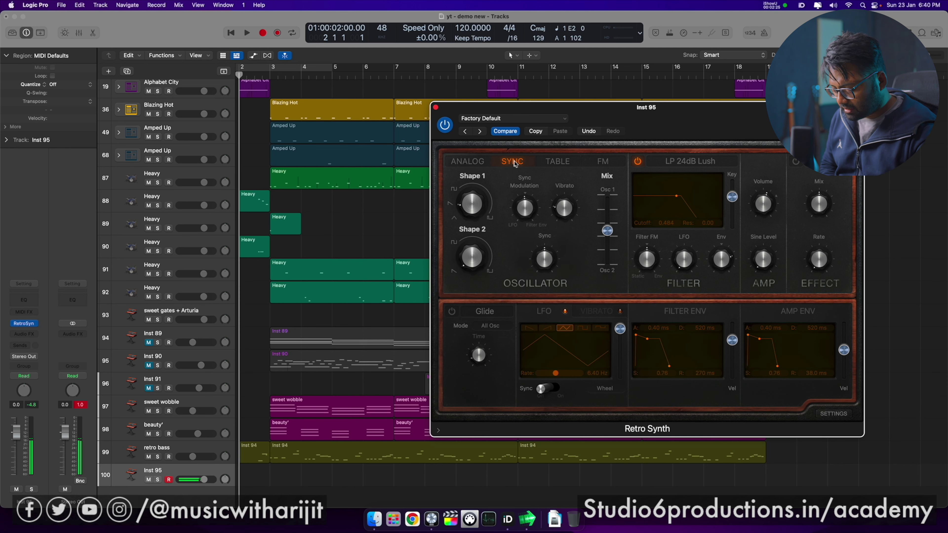
left_click(556, 164)
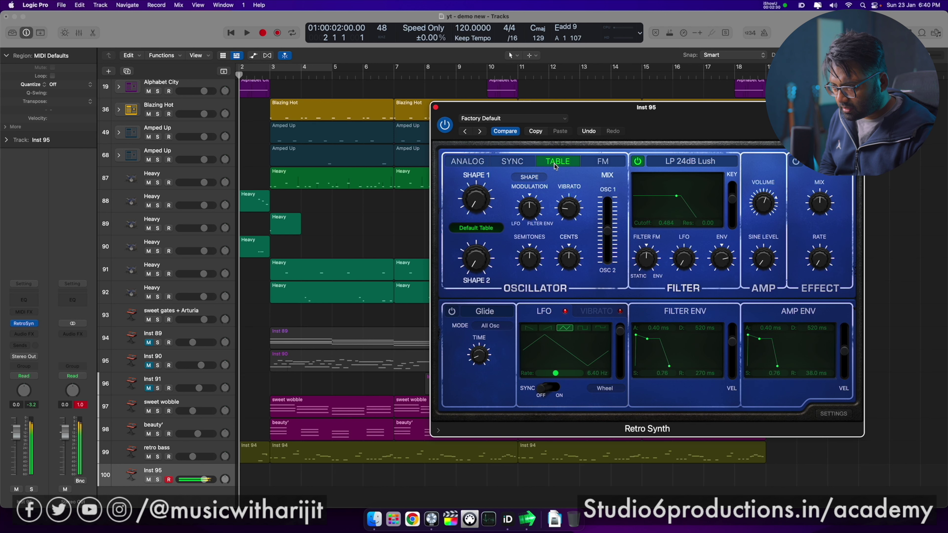
left_click(604, 162)
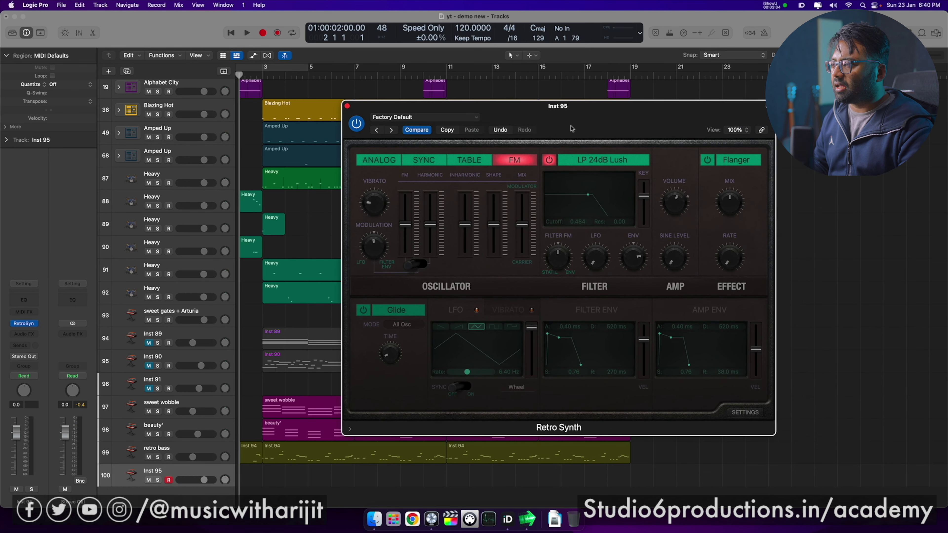
Step: Switch the oscillator to Analog mode and set Shape 1 to 50.0 %
left_click(380, 161)
left_click_drag(382, 218, 376, 200)
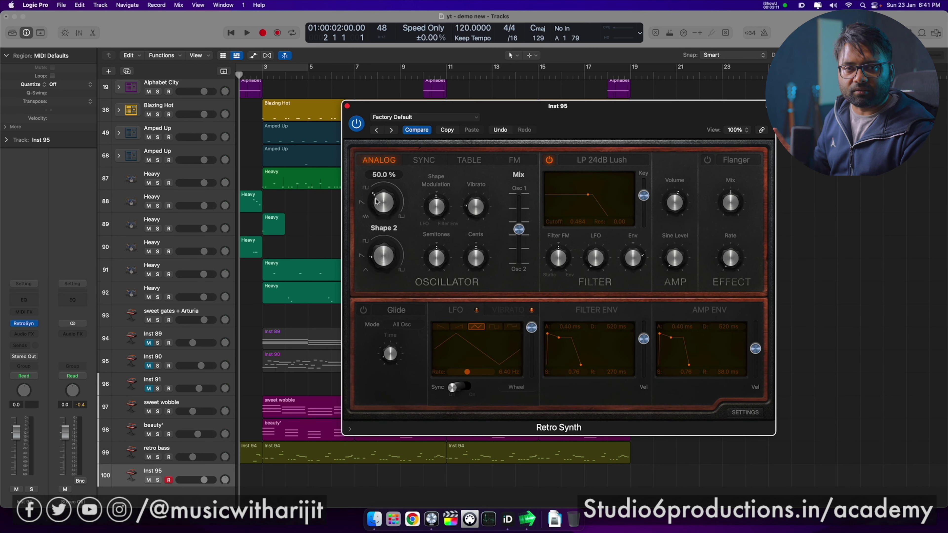
Step: Switch the oscillator to Sync mode, set Shape 1 to 39.0 % and turn up Shape 2
left_click(414, 164)
left_click_drag(385, 216, 383, 195)
left_click_drag(382, 276, 384, 216)
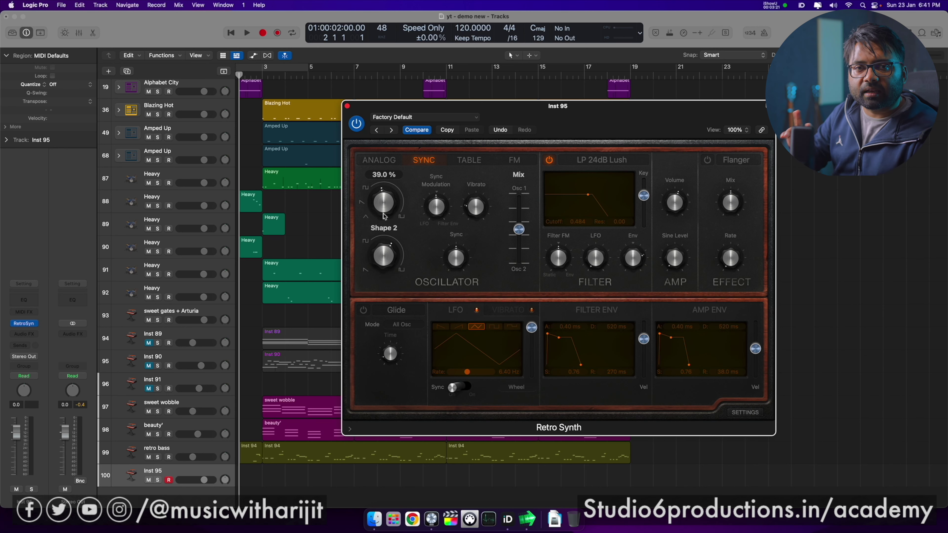
Step: Switch the oscillator to Table mode and look through the factory wavetables and the option to create one from audio
left_click(469, 160)
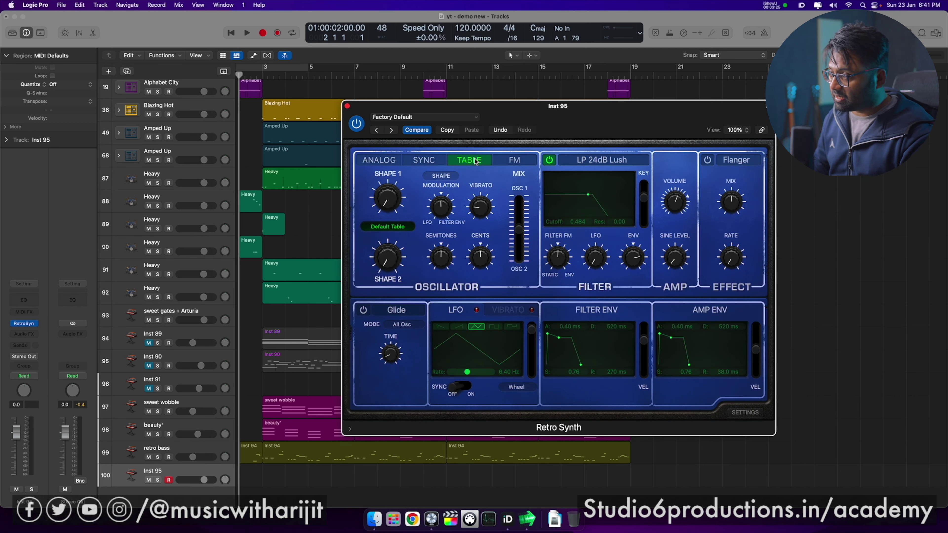
left_click(394, 228)
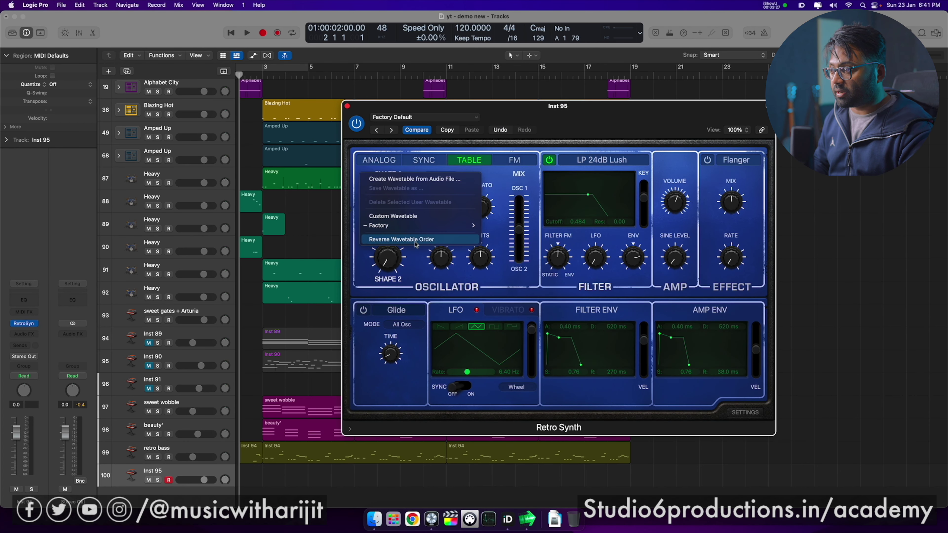
mouse_move(471, 225)
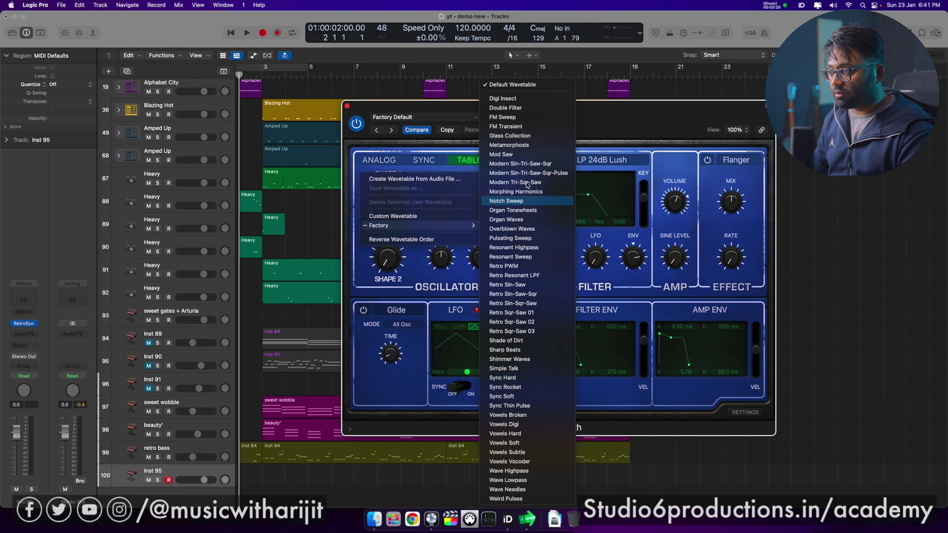
left_click(511, 462)
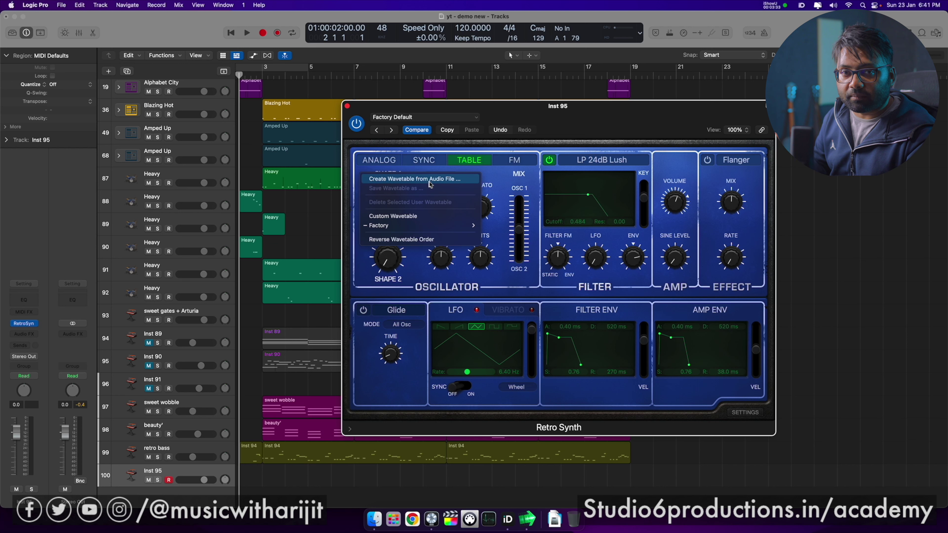
left_click(661, 134)
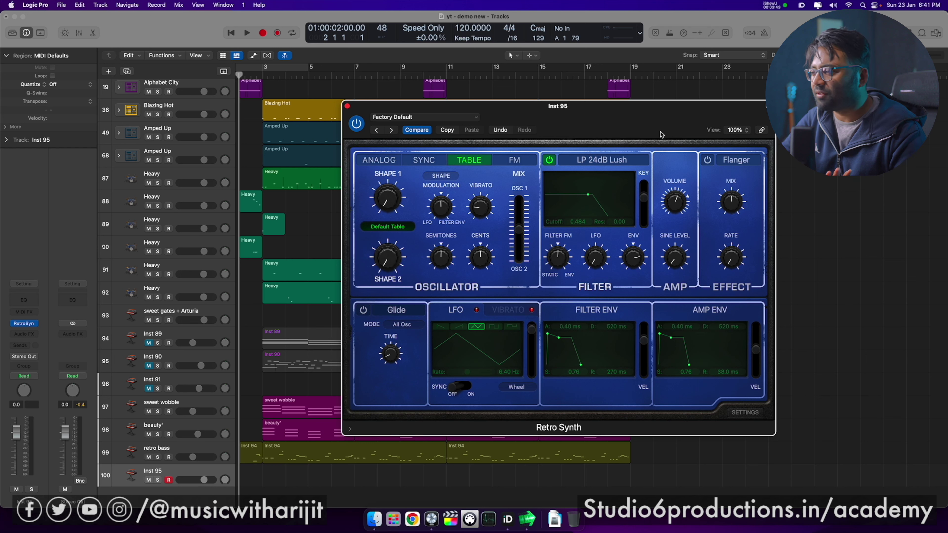
Step: Compare the Table and Sync oscillator modes again and leave Retro Synth in FM mode
left_click(515, 159)
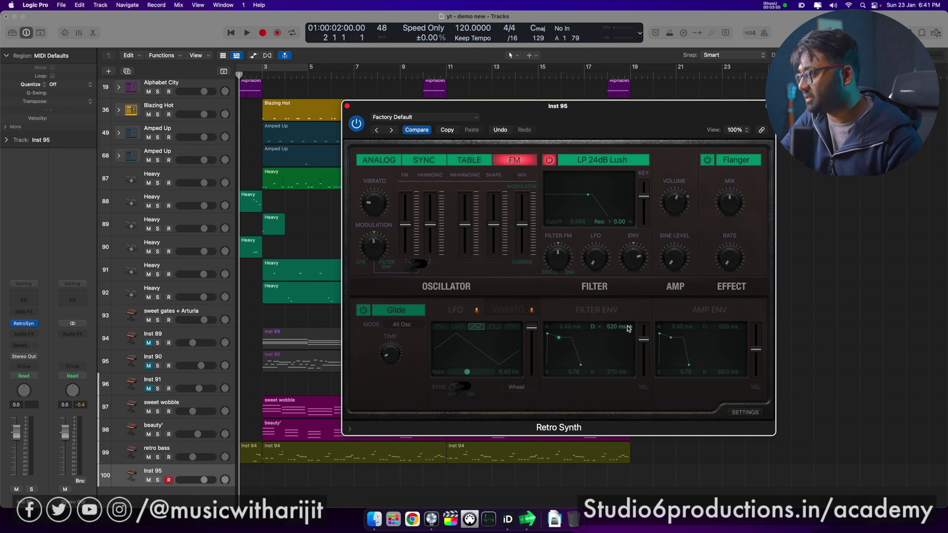
left_click_drag(672, 137, 635, 136)
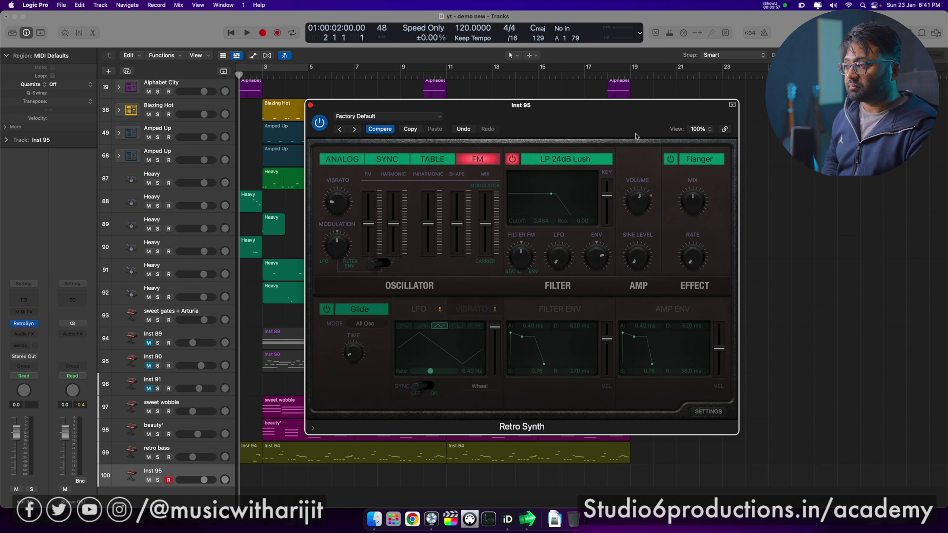
left_click(433, 160)
left_click(404, 160)
left_click(432, 161)
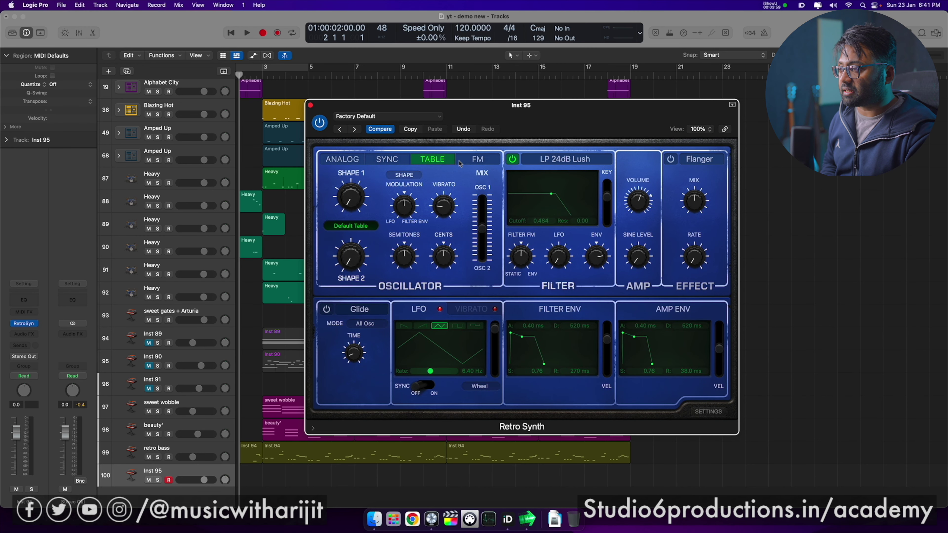
left_click(467, 163)
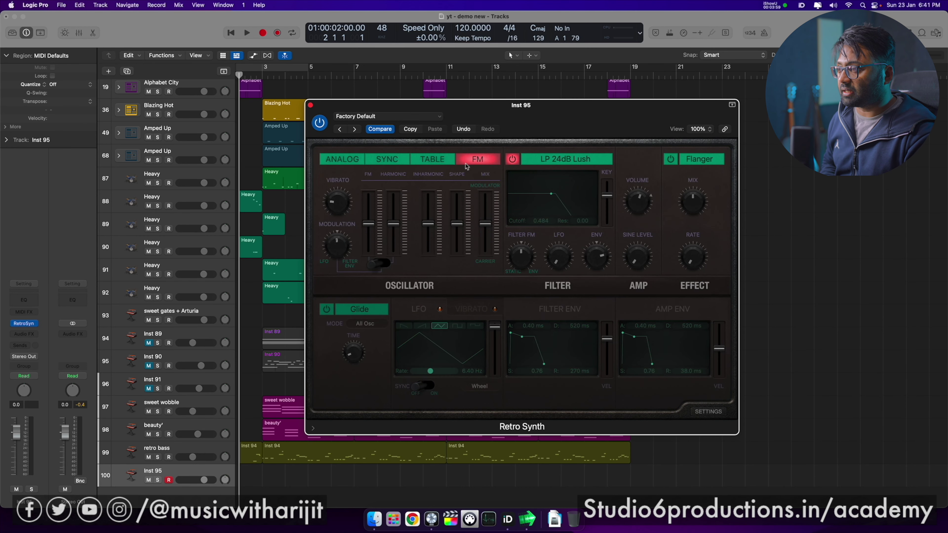
Step: Switch the LP 24dB Lush filter off and on again, and the Flanger effect on and off again
left_click(514, 162)
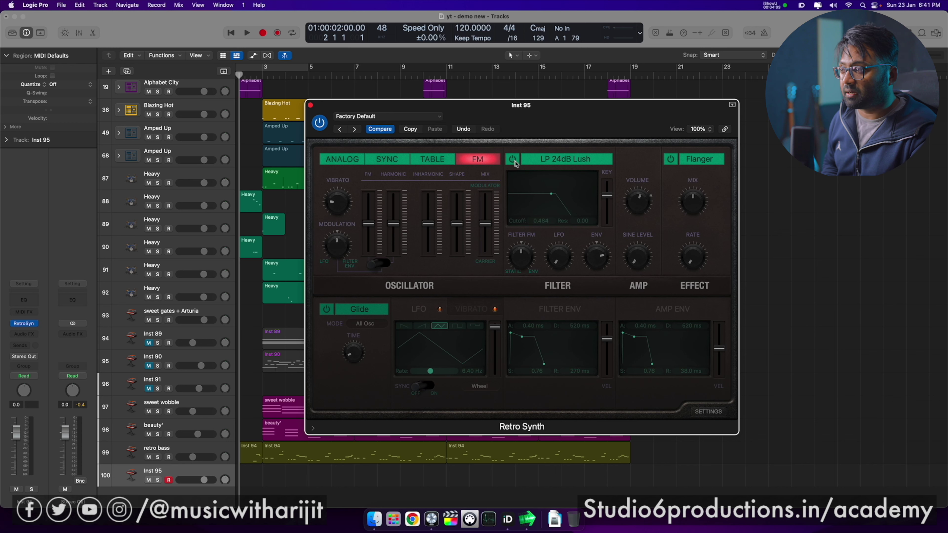
left_click(514, 163)
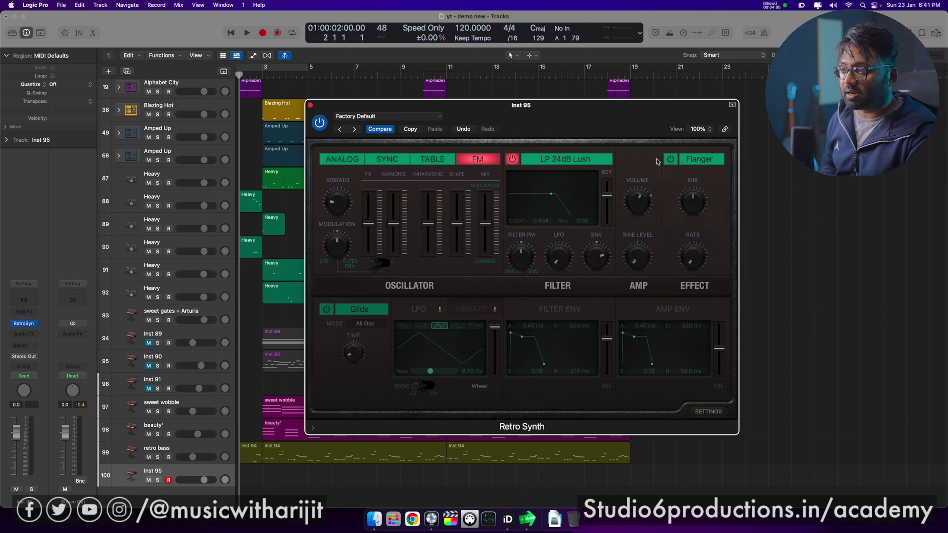
left_click(668, 164)
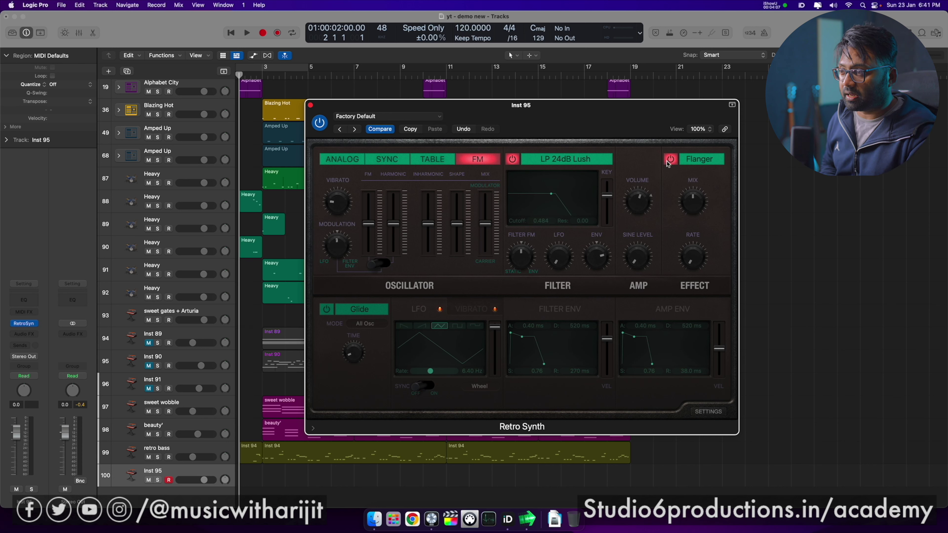
left_click(668, 163)
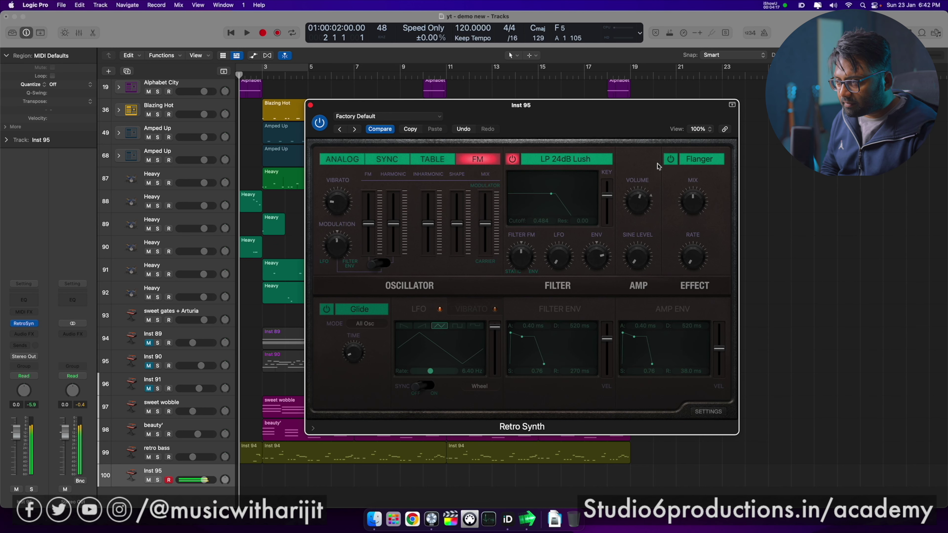
Step: Lower the FM oscillator's FM, Harmonic, Inharmonic, Shape and Mix sliders to their minimum
mouse_move(369, 226)
left_click_drag(370, 225, 429, 253)
mouse_move(431, 234)
left_click_drag(456, 225, 457, 253)
left_click_drag(485, 224, 485, 253)
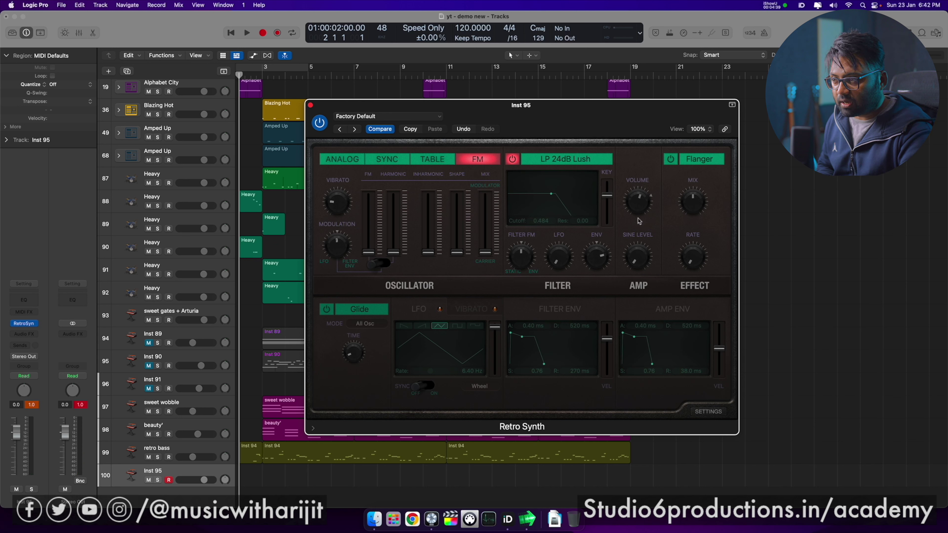
Step: Try raising the Sine Level in the Amp section
mouse_move(638, 216)
left_click_drag(637, 257, 622, 231)
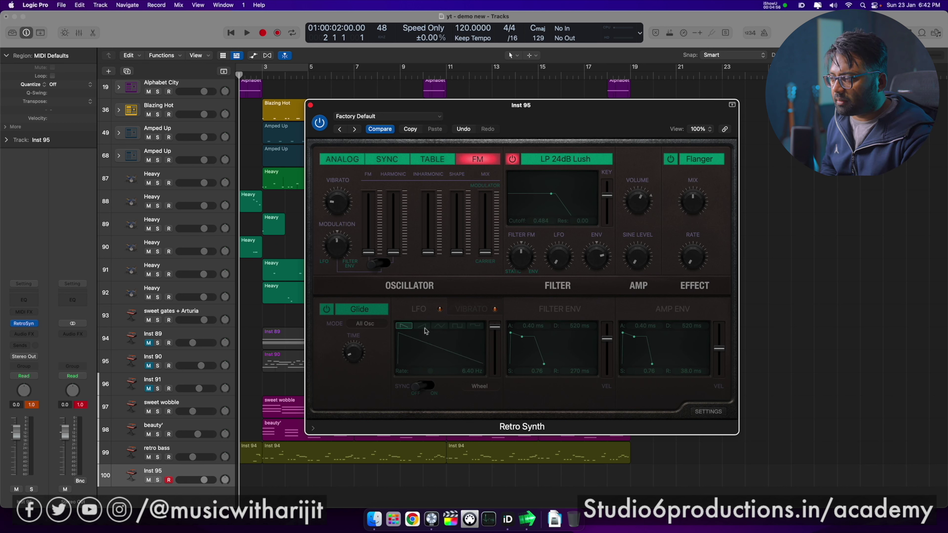
Step: Adjust the LFO rate with tempo sync turned on and check the Vibrato settings next to it
left_click_drag(431, 372, 424, 398)
left_click(424, 389)
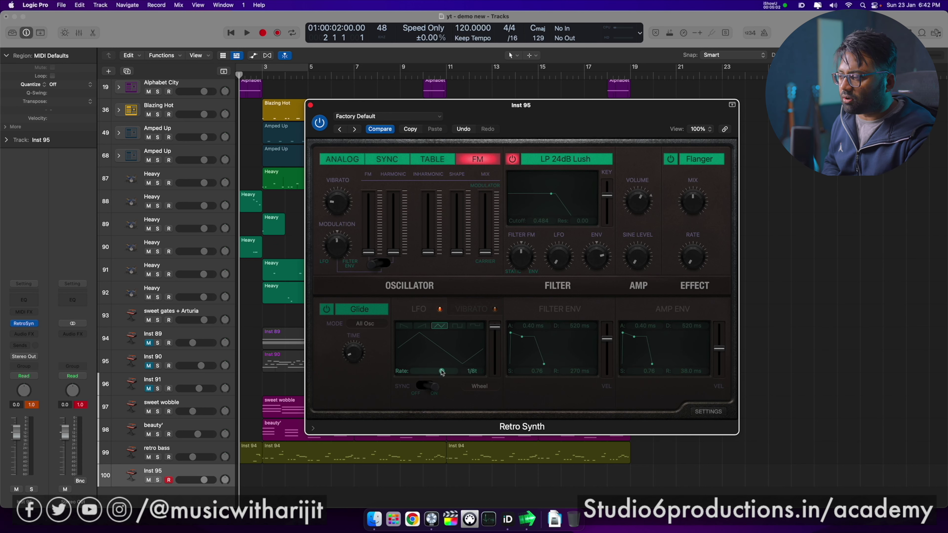
left_click(493, 308)
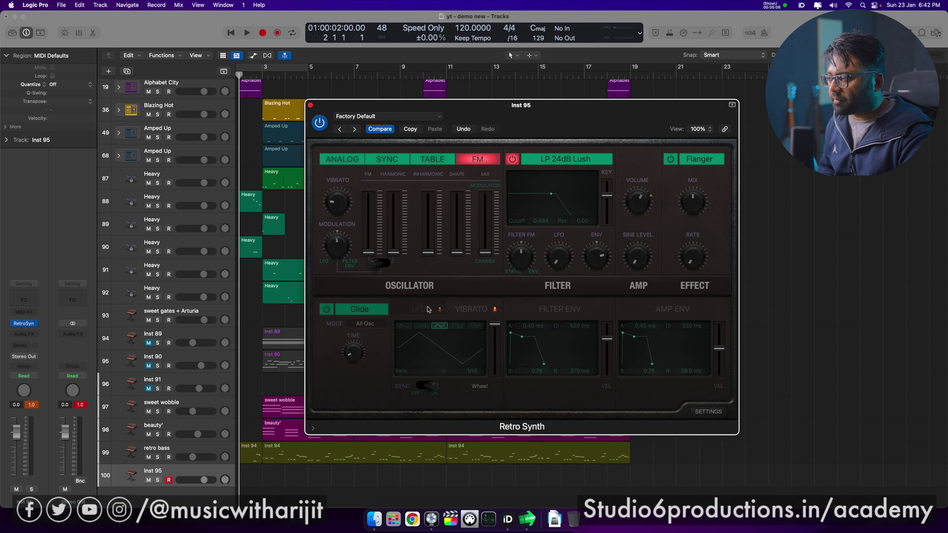
left_click(435, 313)
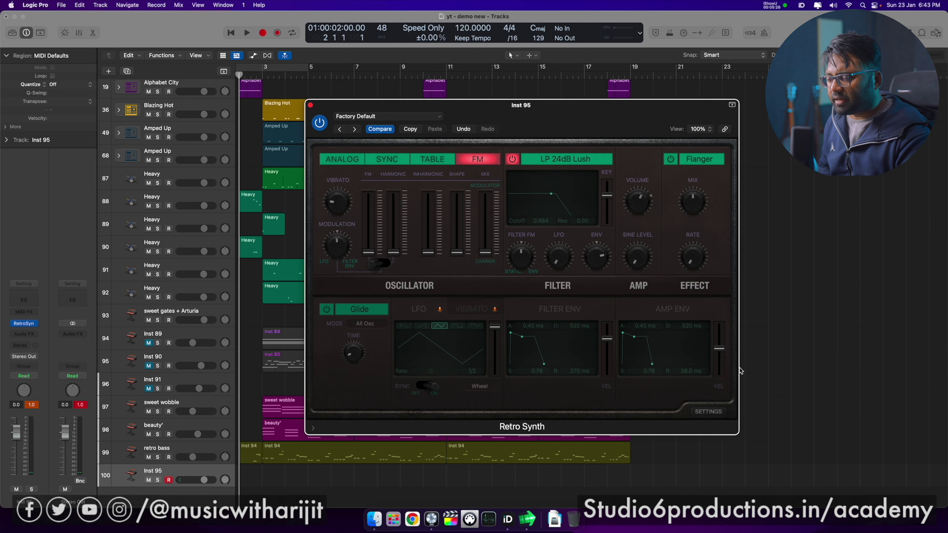
Step: Show Retro Synth's global and controller settings and set Transpose to -2 octaves
left_click(708, 412)
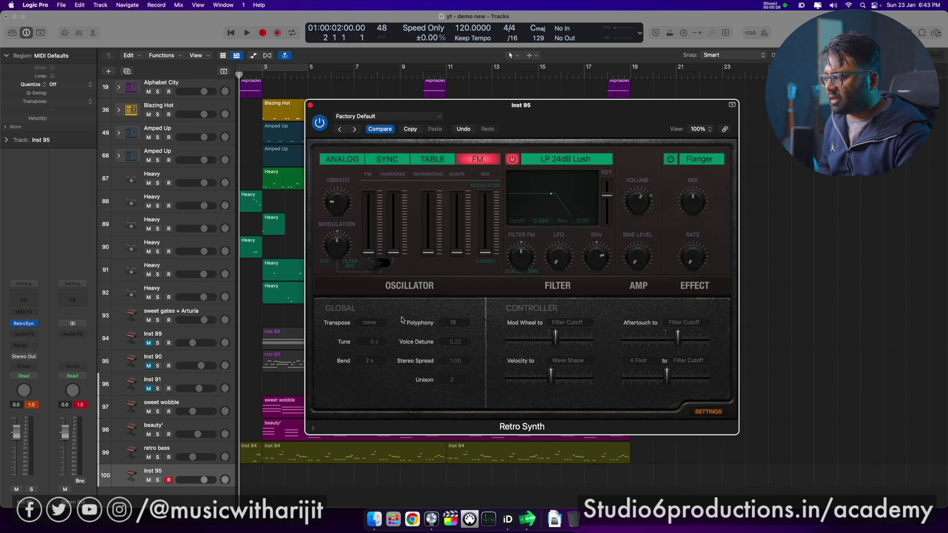
left_click(375, 325)
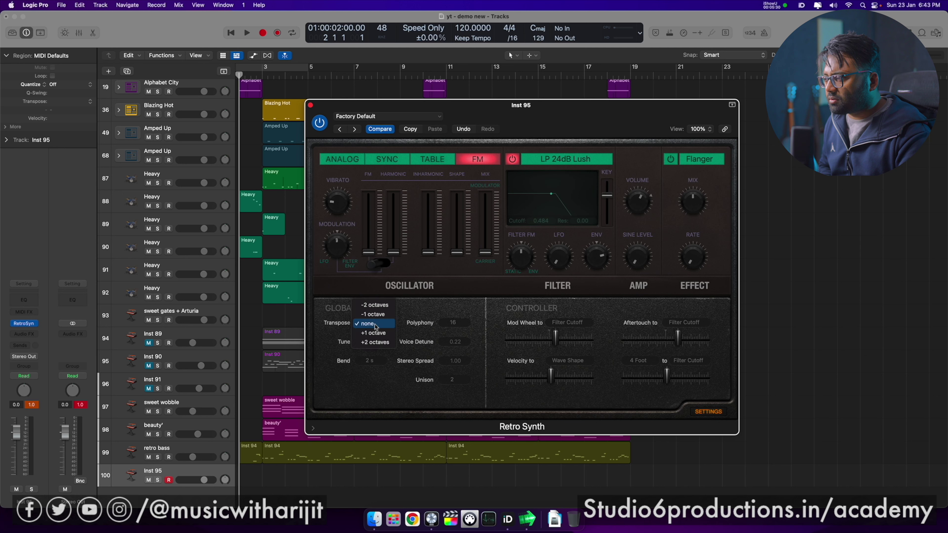
left_click(380, 308)
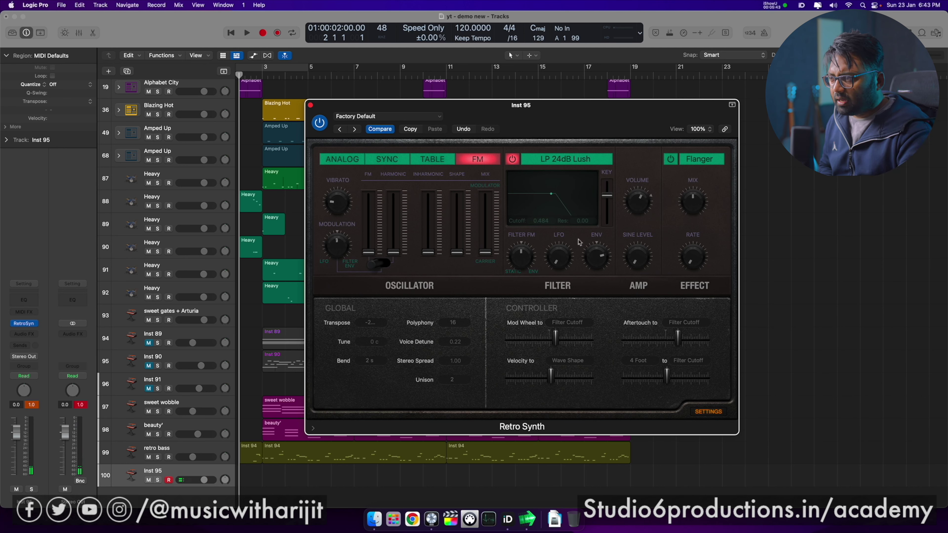
Step: Reset the Aftertouch to Filter Cutoff amount to 0.00 and move the Mod Wheel to Filter Cutoff amount to its centre
left_click(676, 343, "alt")
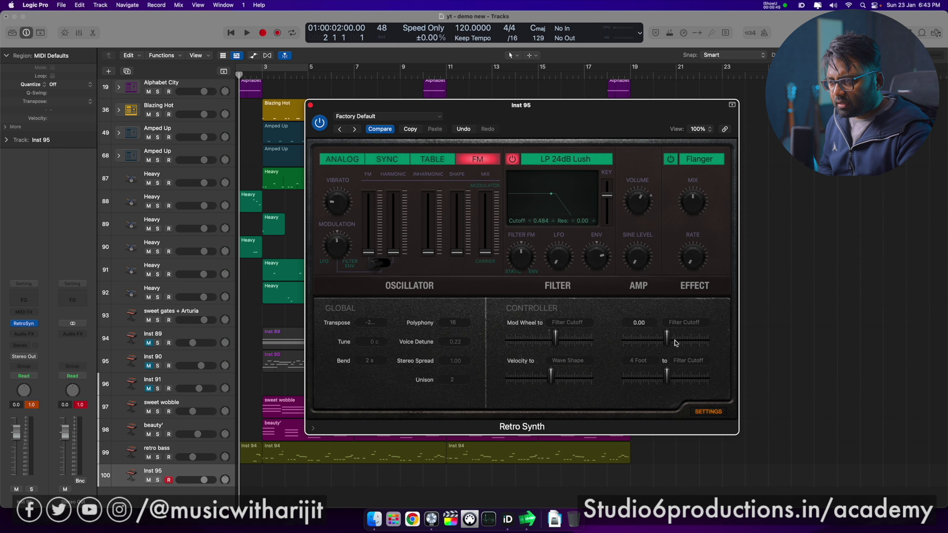
mouse_move(558, 343)
left_click_drag(557, 342, 550, 342)
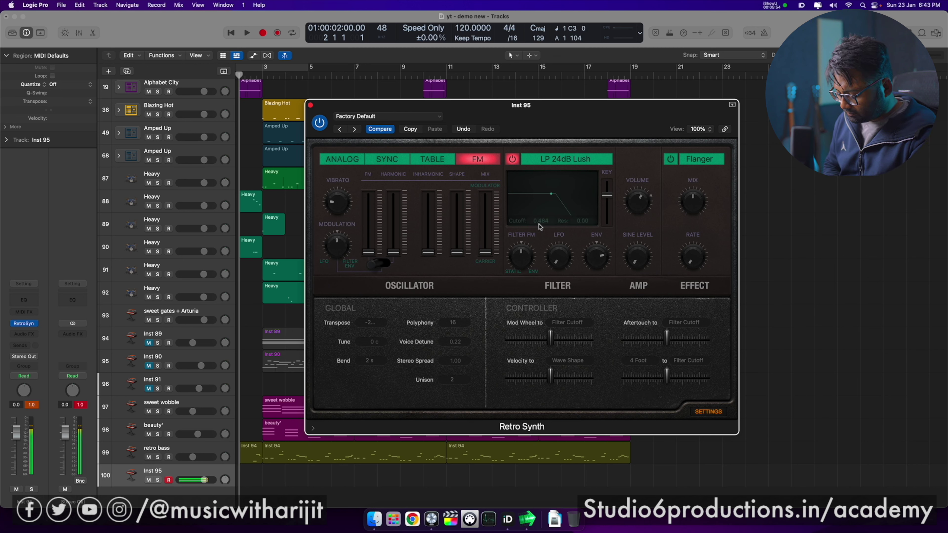
Step: Raise the FM amount in the Oscillator section to about 0.191
mouse_move(369, 252)
left_mouse_down()
mouse_move(373, 232)
mouse_move(373, 242)
left_mouse_up()
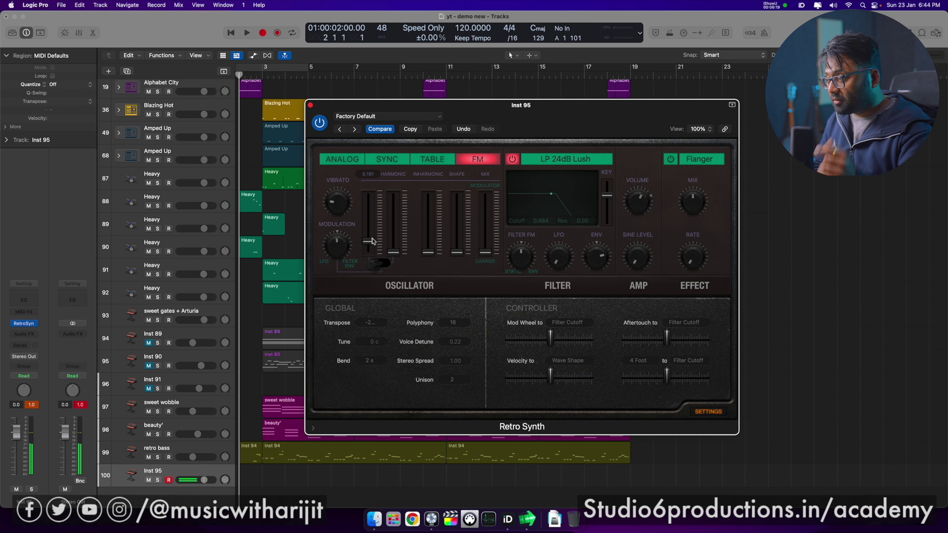
Step: Set Polyphony to legato after trying mono, and check the Unison voice options
left_click(464, 324)
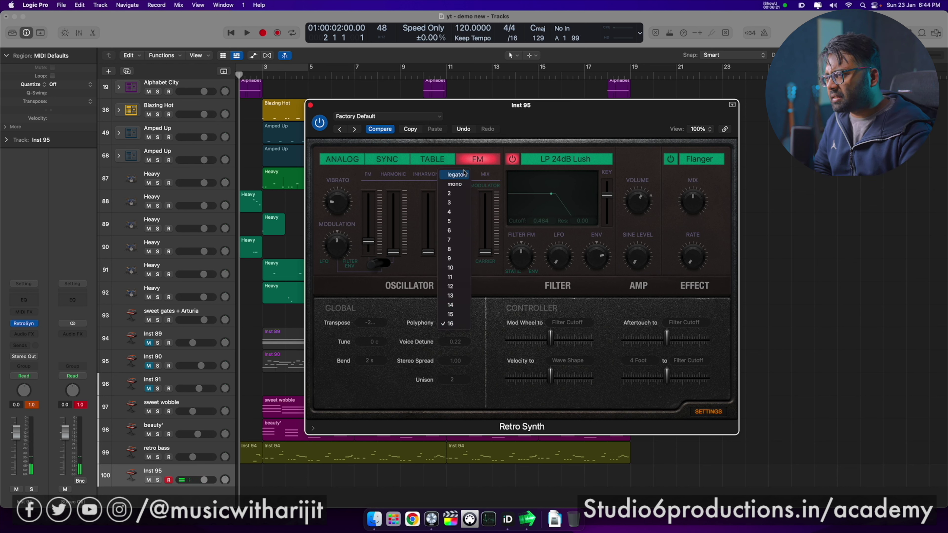
left_click(455, 184)
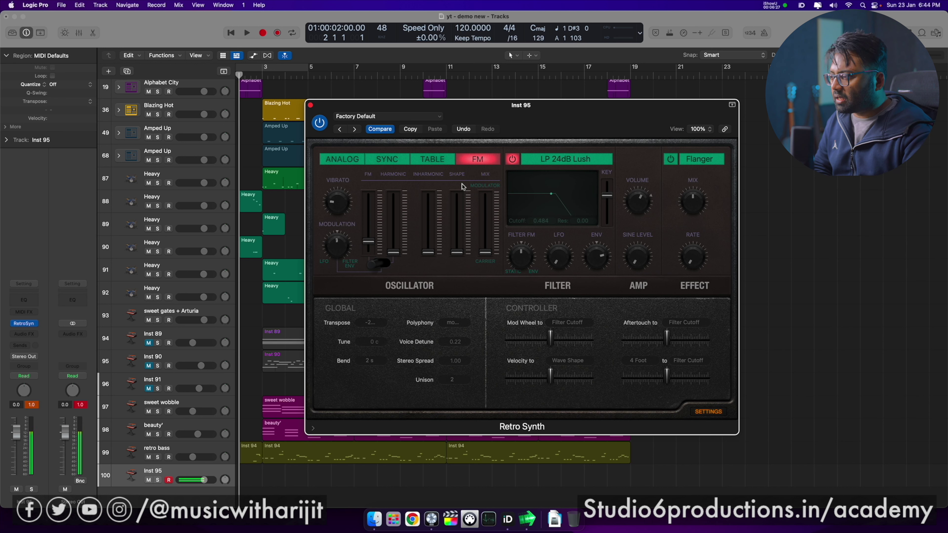
left_click(462, 322)
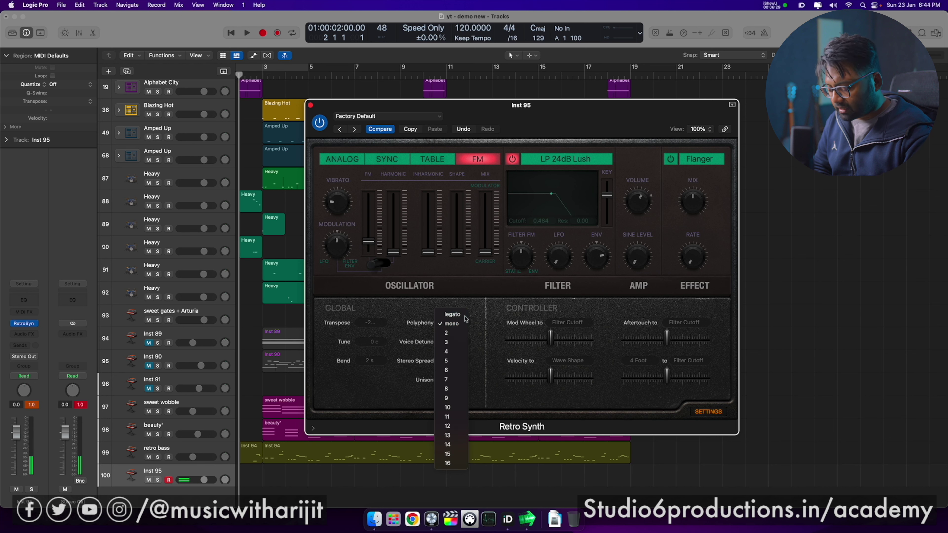
left_click(465, 316)
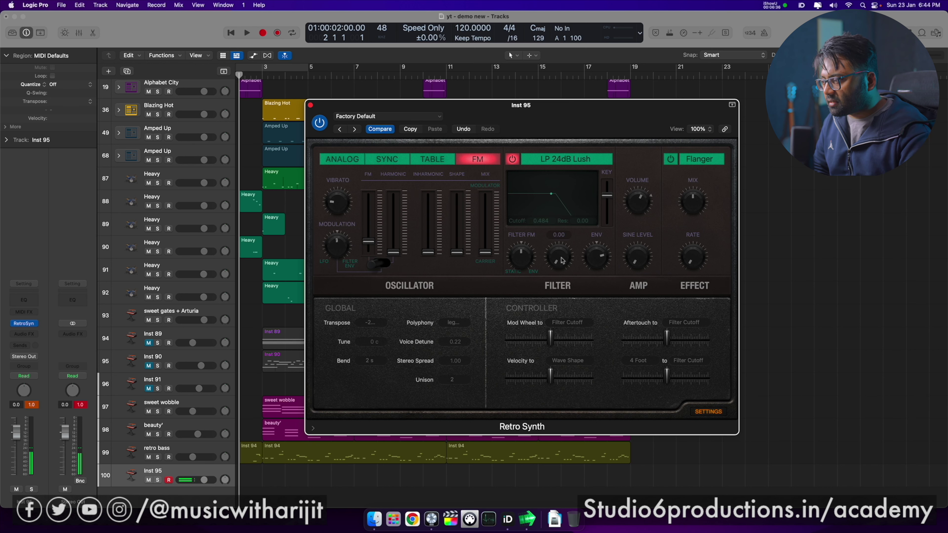
left_click(458, 382)
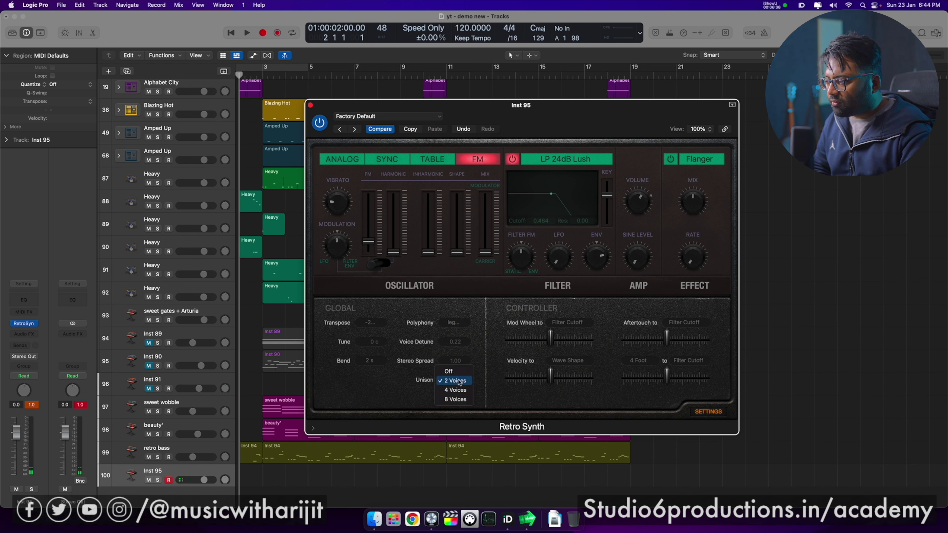
left_click(420, 354)
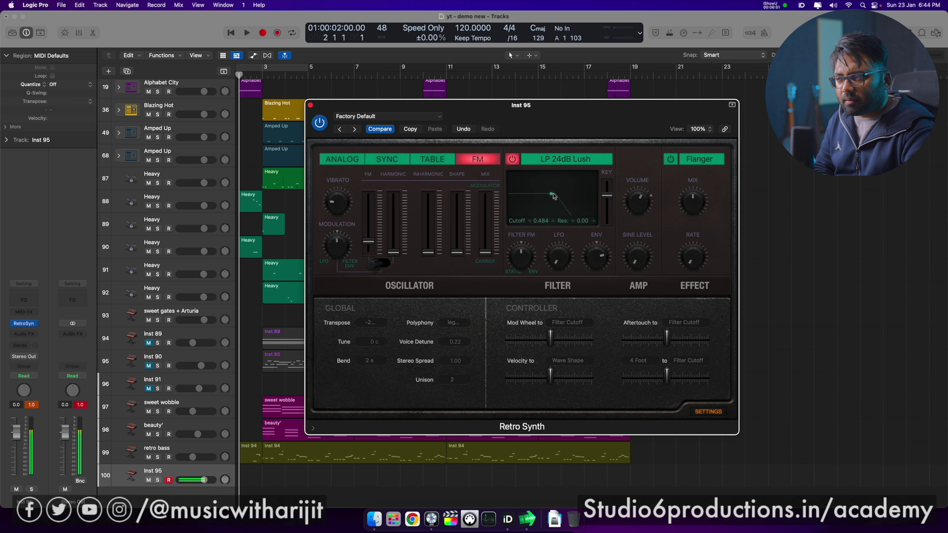
Step: Try a filter cutoff of about 0.832, and bring it down to about 0.382
left_click_drag(554, 197, 584, 197)
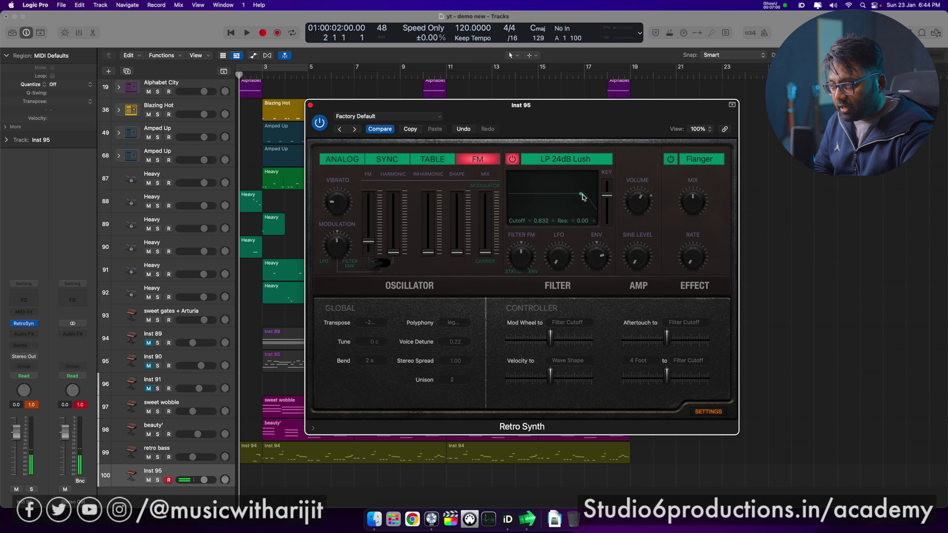
left_click_drag(584, 198, 545, 197)
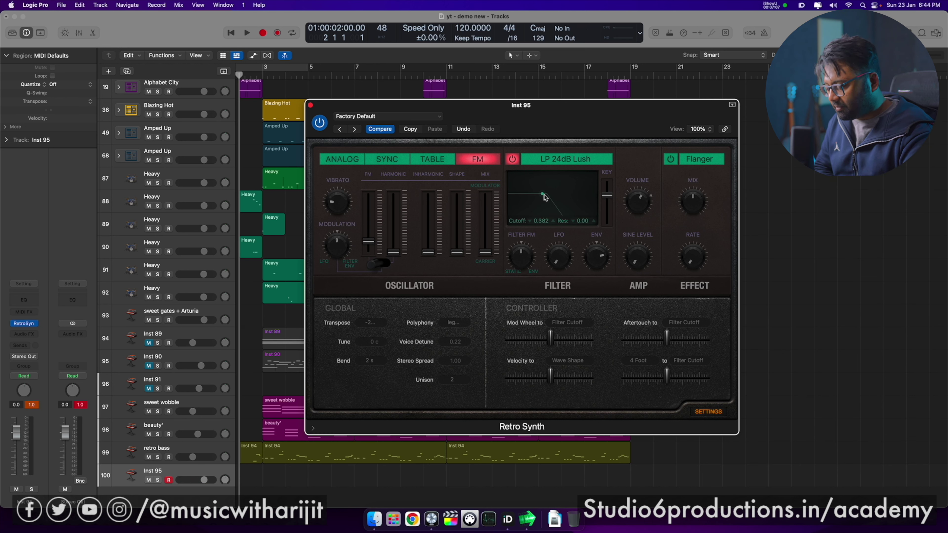
Step: Shape the filter envelope with a very short decay, sustain at 0.00 and release at 1.00 ms, and raise the filter's Env amount
left_click(718, 411)
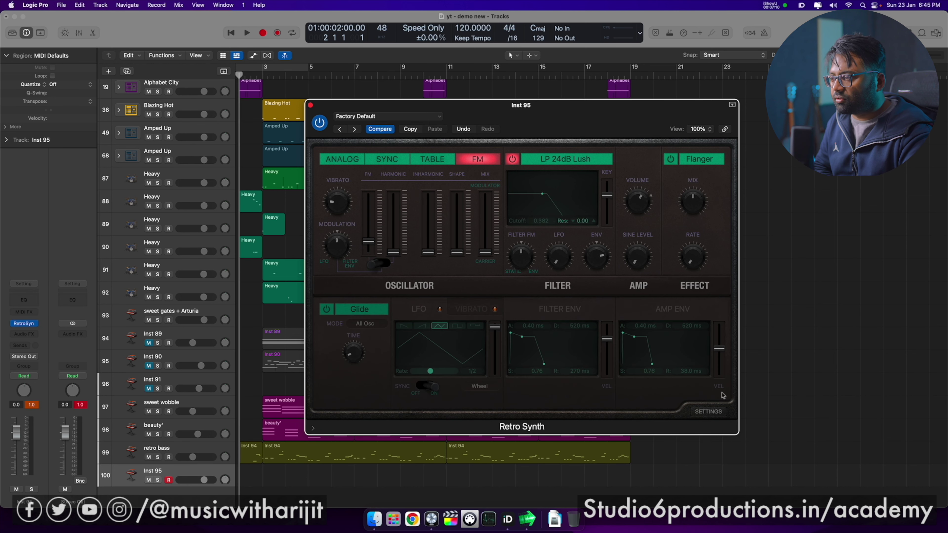
mouse_move(490, 251)
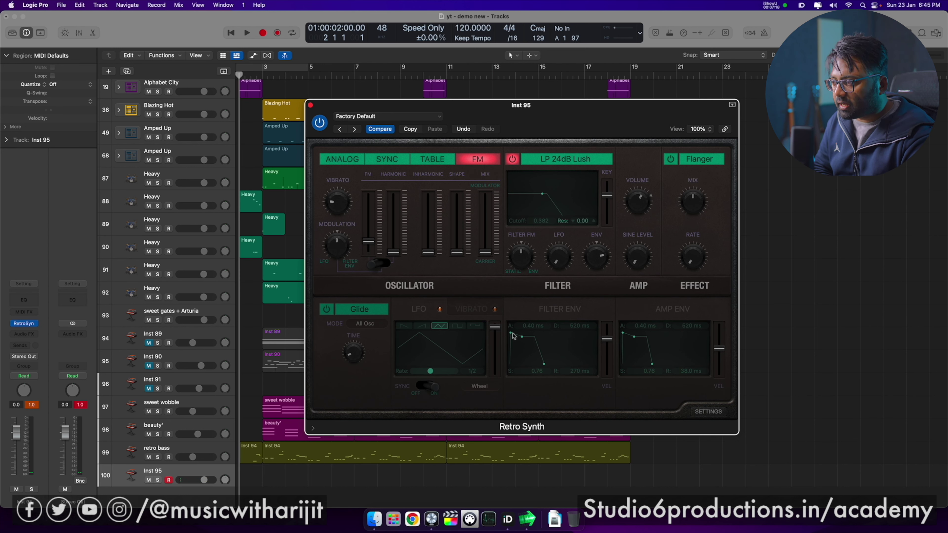
left_click_drag(523, 338, 517, 375)
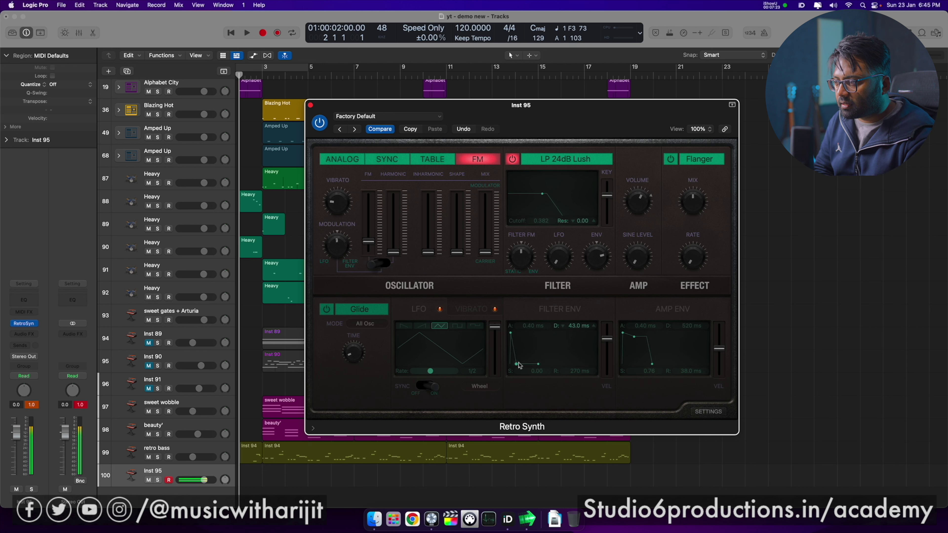
left_click_drag(572, 370, 573, 373)
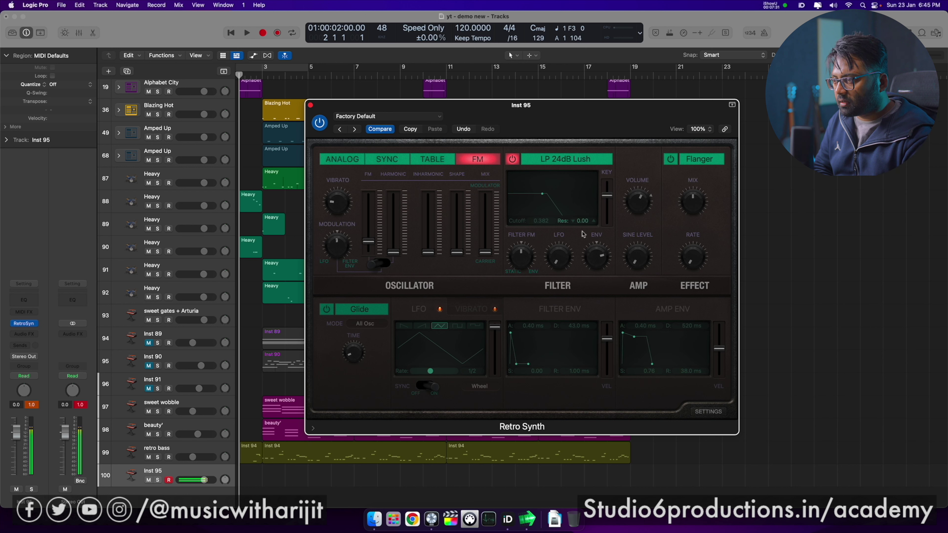
mouse_move(598, 247)
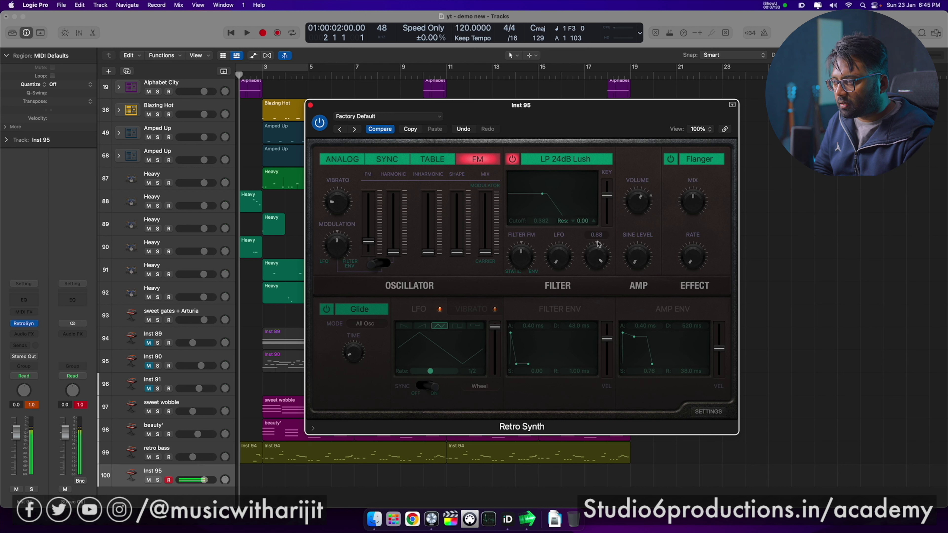
left_click_drag(516, 363, 512, 365)
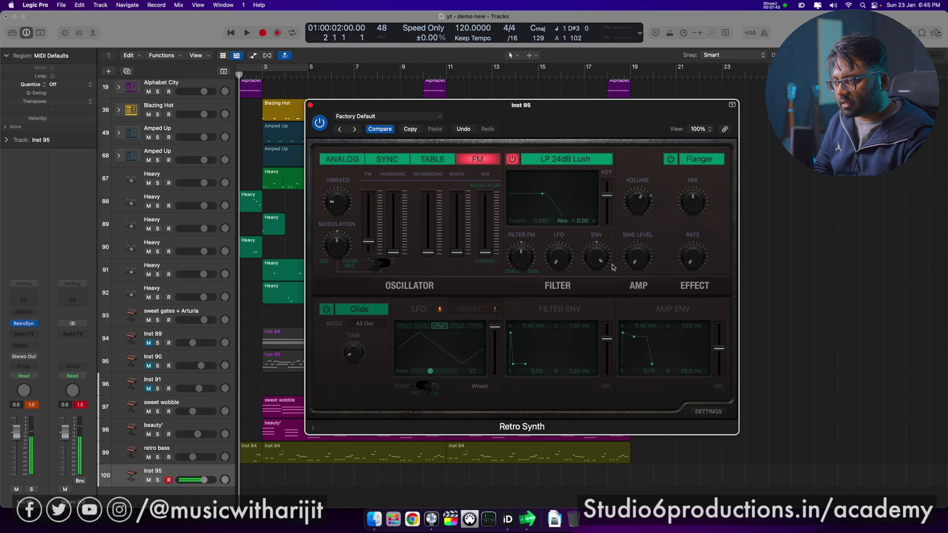
Step: Set the filter envelope's attack to 0.00 ms and decay to 2.00 ms, with a high Env amount and the cutoff at about 0.468
left_click_drag(599, 262, 593, 323)
mouse_move(511, 333)
left_mouse_down()
mouse_move(535, 333)
mouse_move(510, 333)
left_mouse_up()
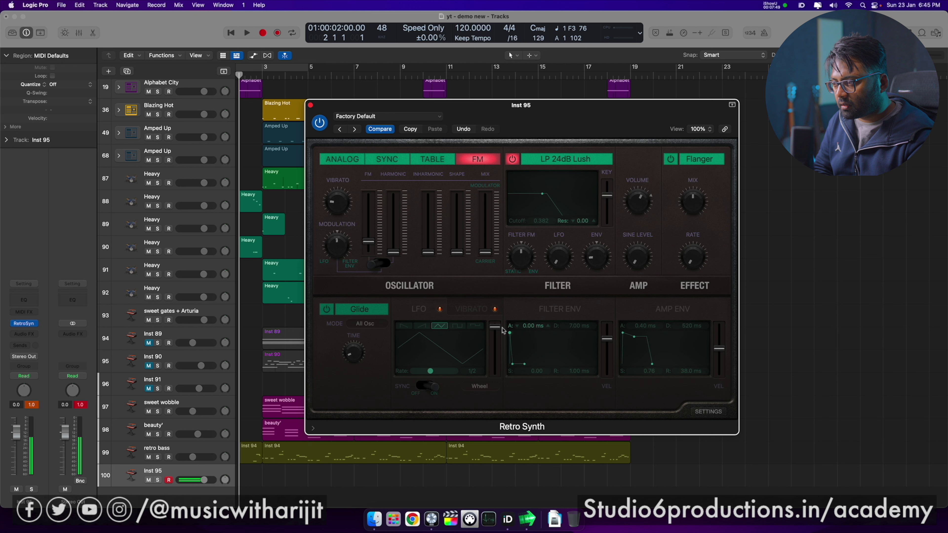
left_click_drag(514, 365, 510, 365)
left_click_drag(599, 262, 604, 210)
left_click_drag(543, 194, 553, 198)
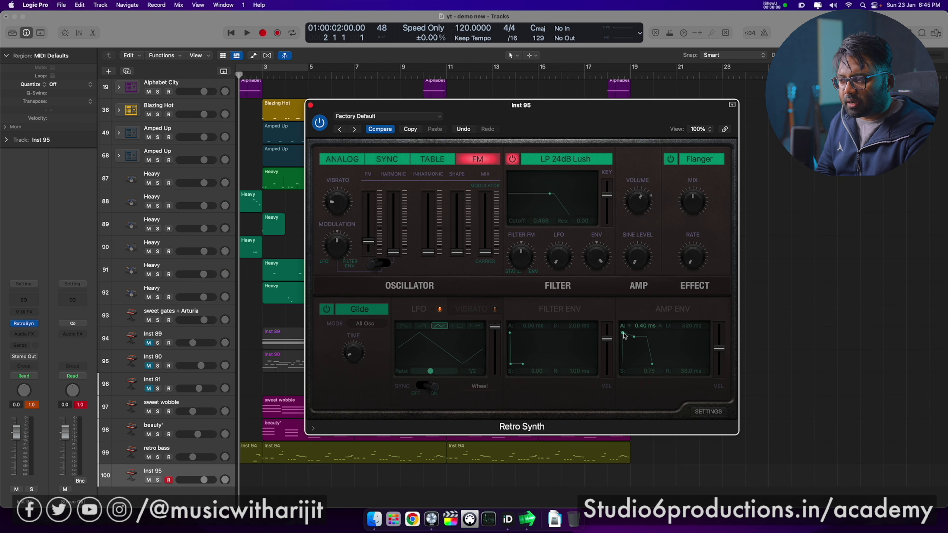
Step: Try a longer attack in the Amp envelope and return it to 0.40 ms
left_click_drag(624, 336, 642, 330)
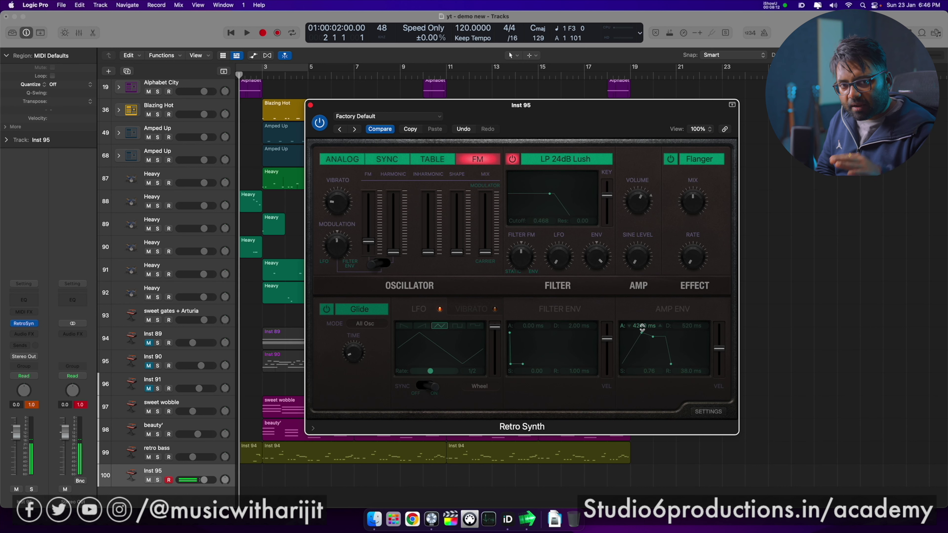
left_click_drag(642, 329, 624, 332)
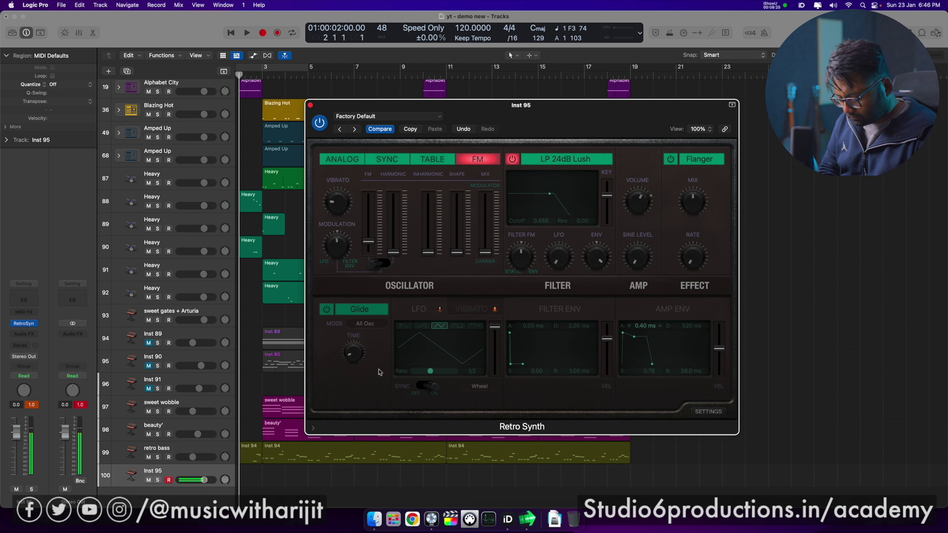
Step: Turn on Glide with a short glide time and set its Mode to Osc+Filter
left_click_drag(350, 354, 347, 341)
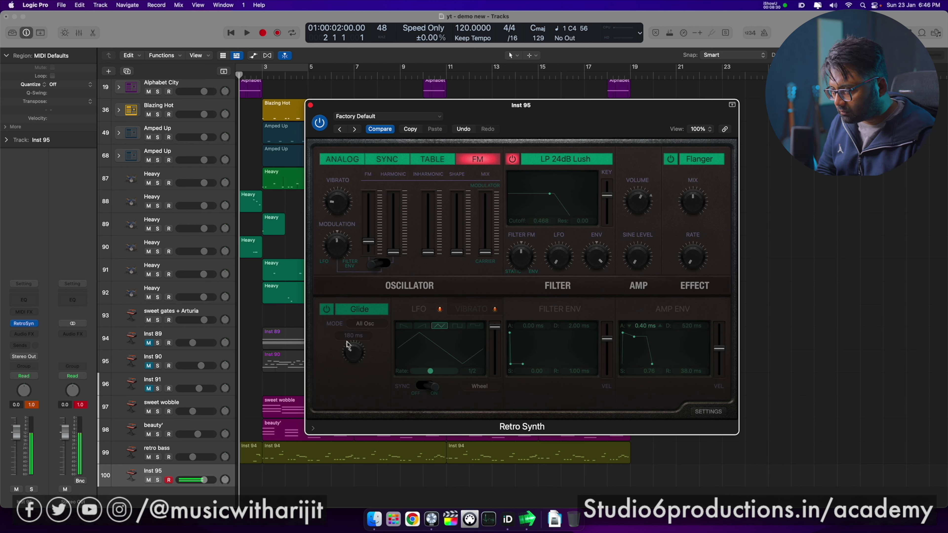
left_click(326, 309)
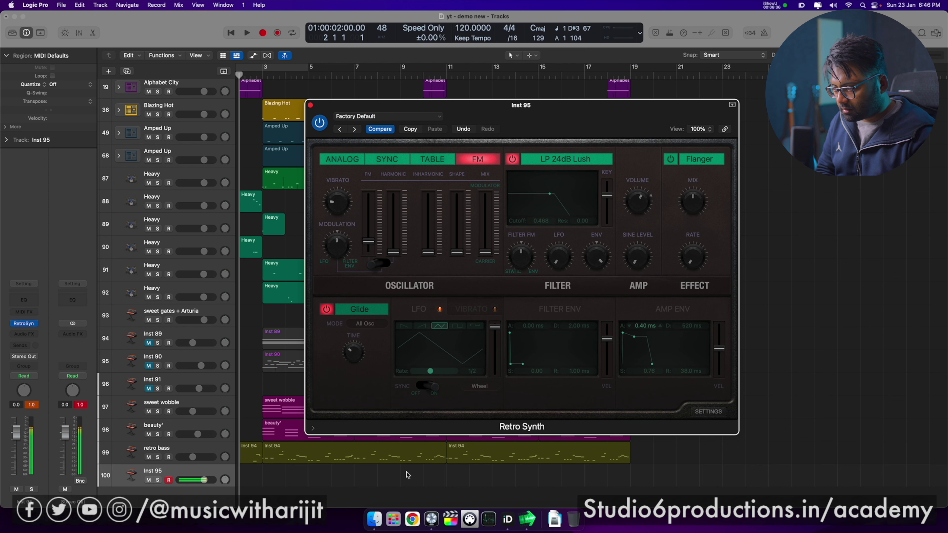
left_click_drag(354, 355, 355, 368)
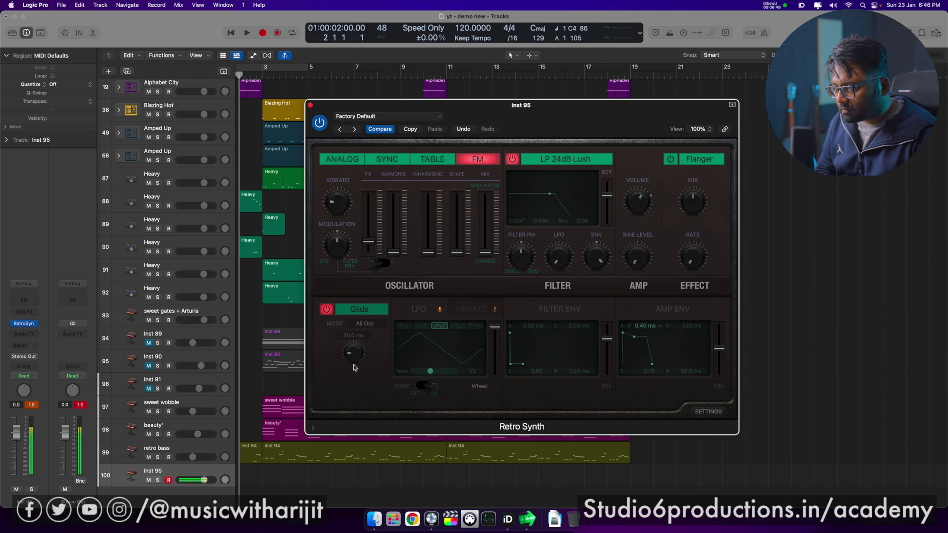
left_click(365, 324)
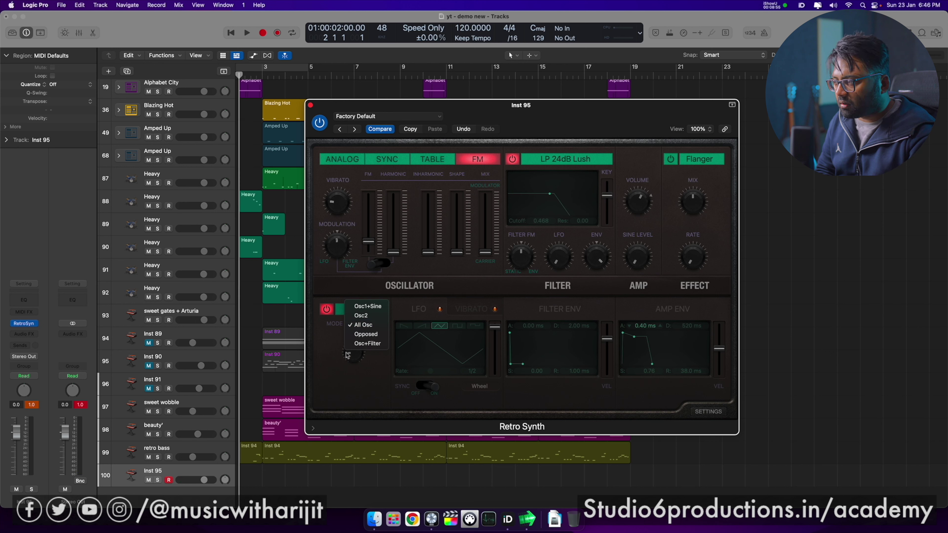
left_click(368, 344)
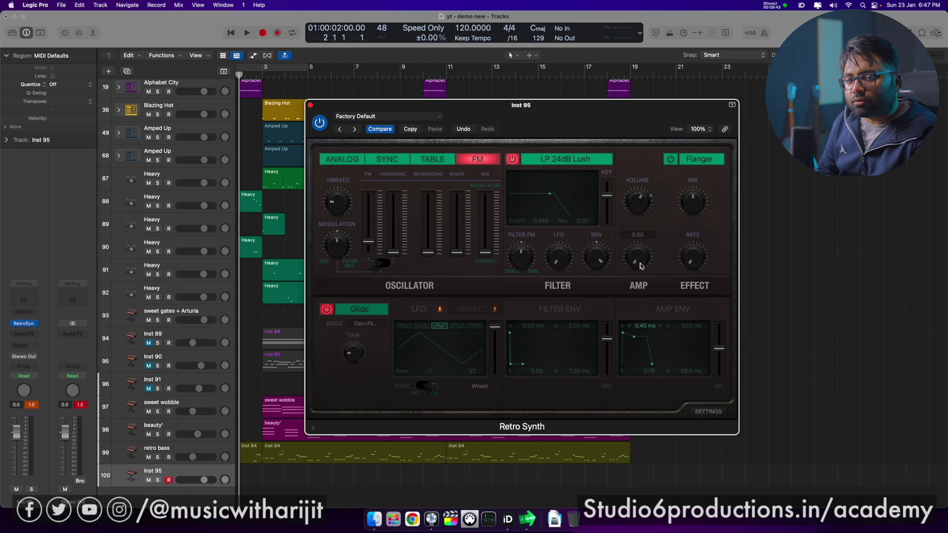
Step: Raise the Amp section's Sine Level to about 0.38 and move the oscillator Mix slightly towards Modulator
left_click_drag(641, 266, 634, 234)
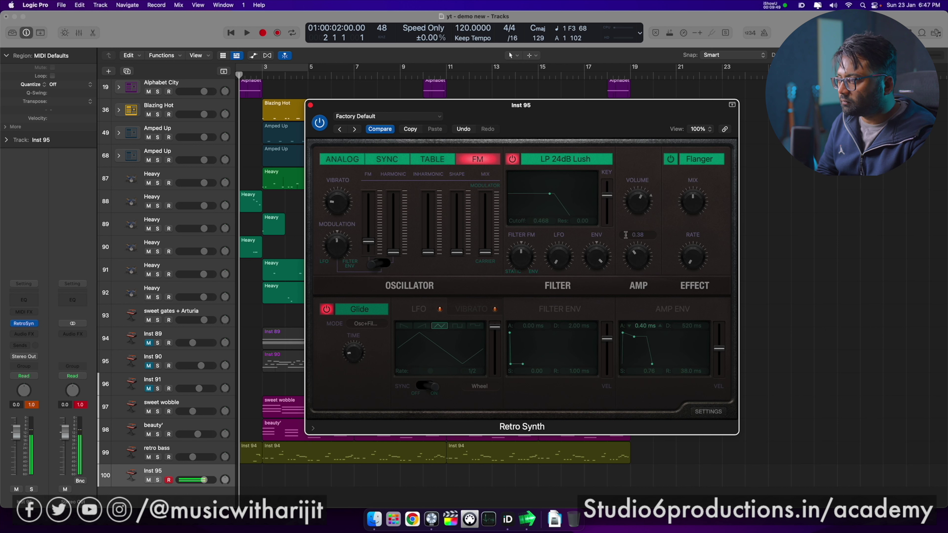
mouse_move(492, 258)
left_mouse_down()
mouse_move(492, 226)
mouse_move(490, 244)
left_mouse_up()
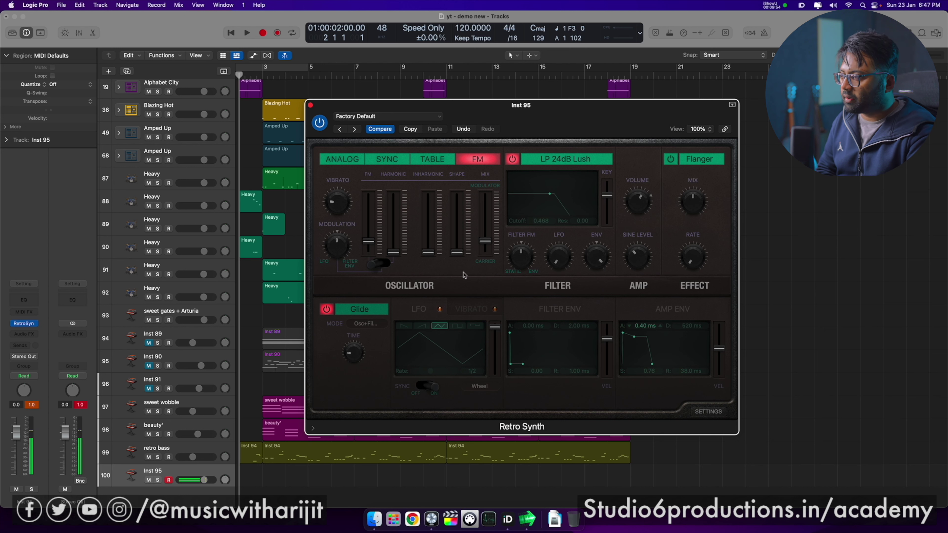
Step: Raise the oscillator's Harmonic and FM amounts slightly, and set Inharmonic to about 0.03 and Shape to about 0.45
left_click_drag(394, 254, 428, 243)
left_click(368, 242)
mouse_move(428, 245)
left_mouse_down()
mouse_move(432, 217)
mouse_move(430, 260)
mouse_move(433, 251)
left_mouse_up()
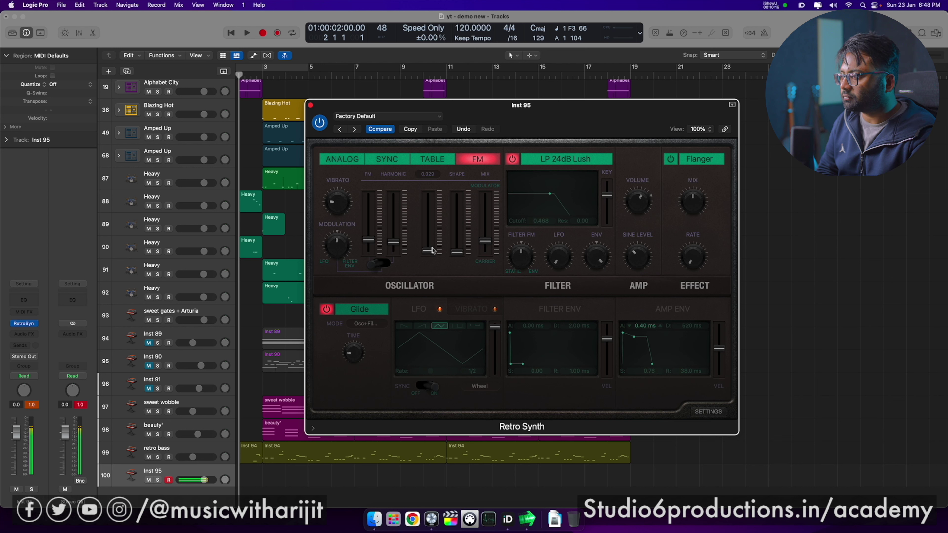
left_click_drag(467, 256, 466, 227)
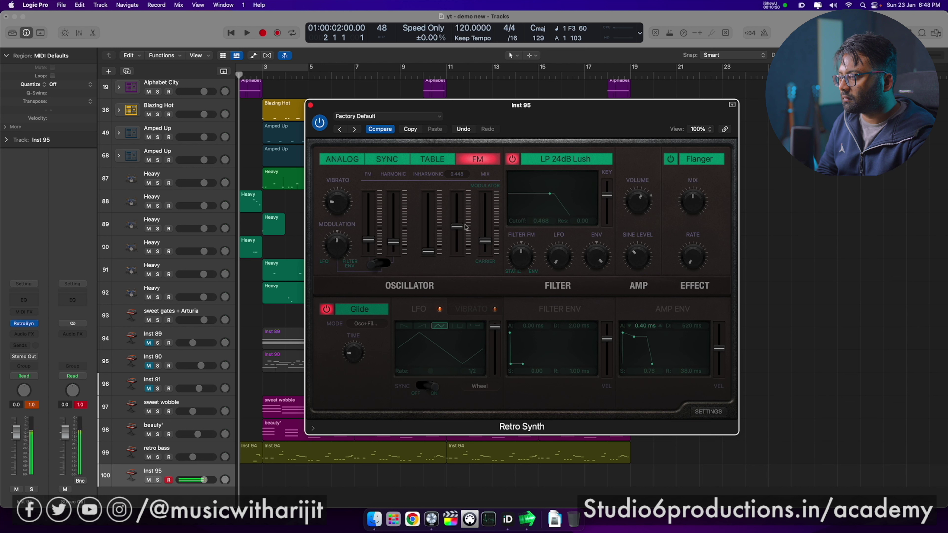
Step: Adjust Filter FM, set the filter's LFO amount to about 0.51 and the LFO rate to 1/4t, and lower the LFO's Wheel amount
left_click_drag(529, 264, 567, 218)
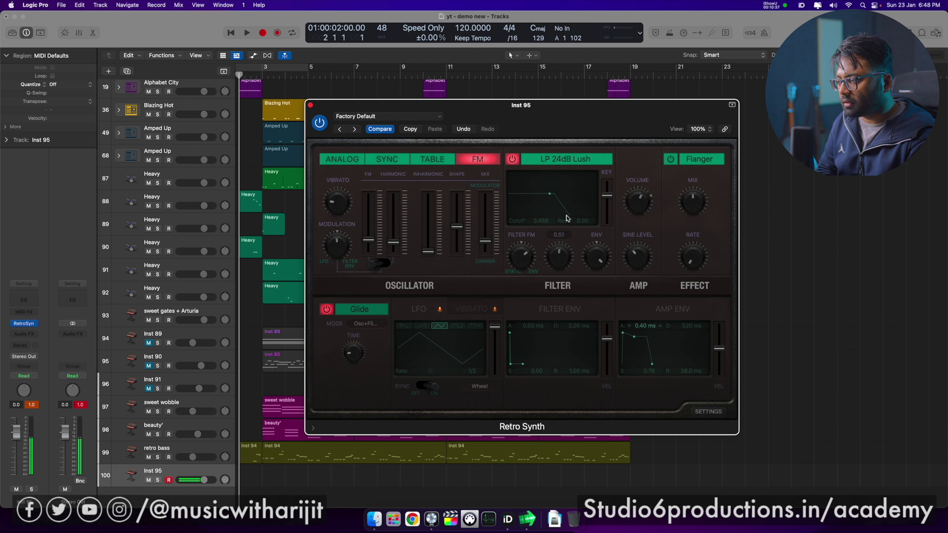
left_click_drag(431, 371, 438, 372)
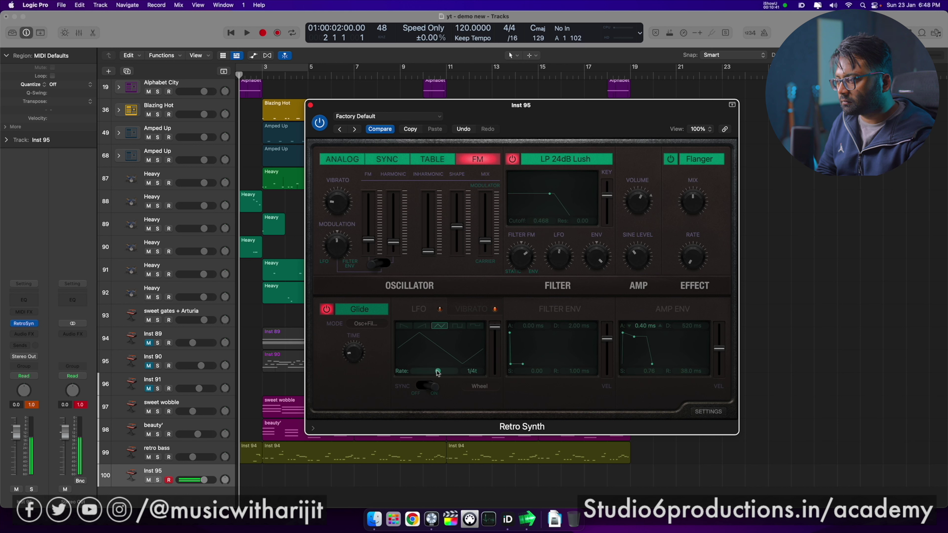
left_click_drag(494, 327, 494, 338)
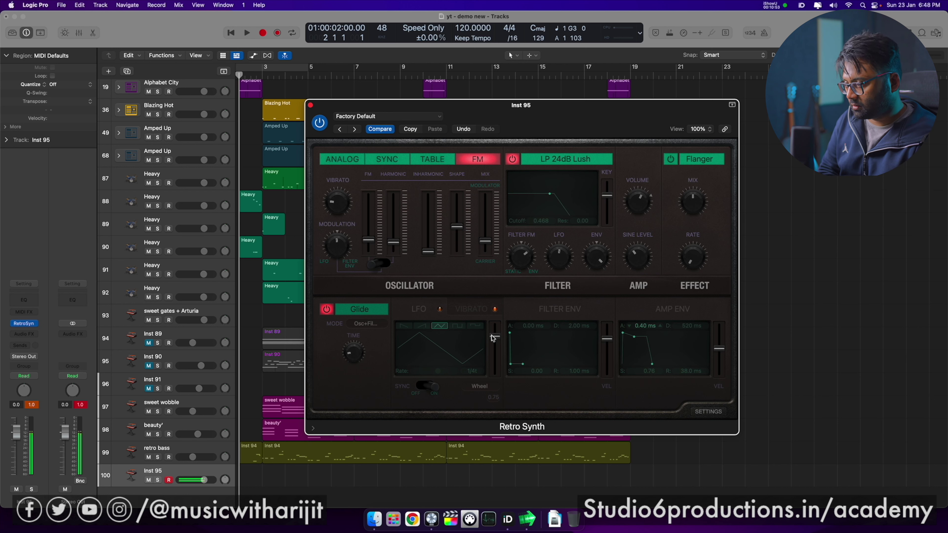
Step: In the controller settings, keep Velocity assigned to Wave Shape and move its amount below centre after trying 0.15
left_click(709, 412)
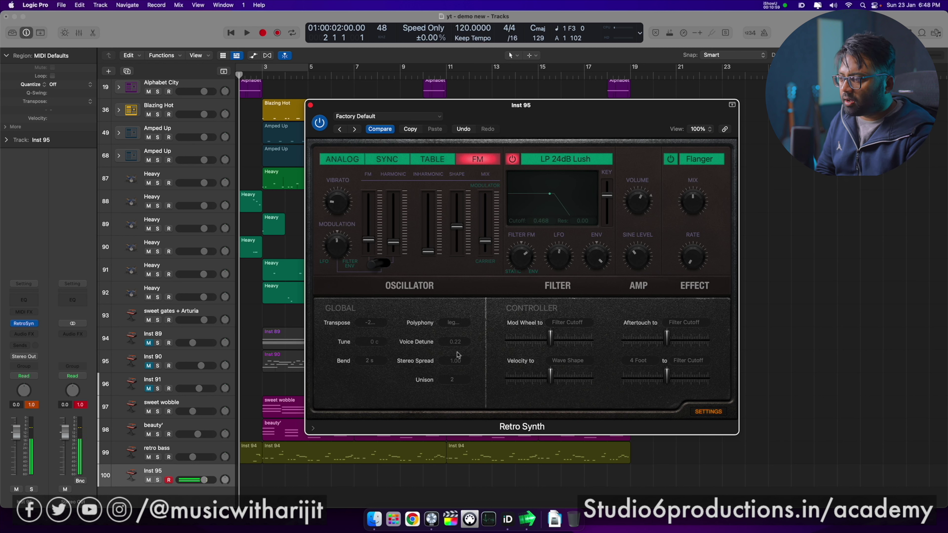
left_click(575, 361)
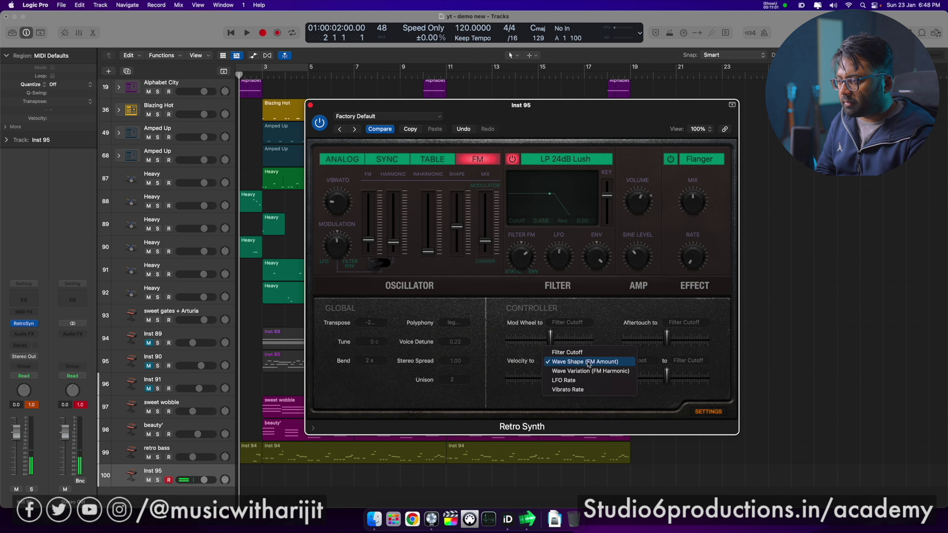
left_click(620, 365)
left_click_drag(564, 381, 558, 379)
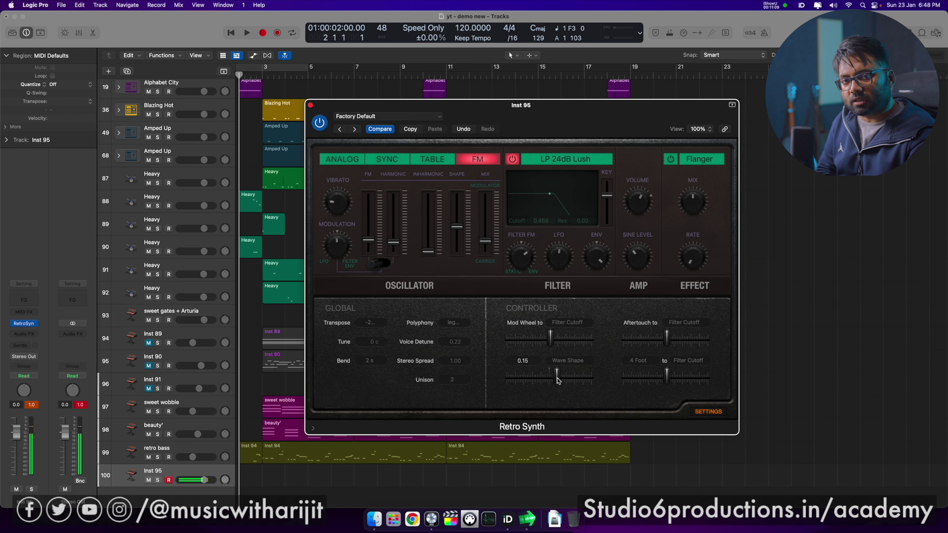
left_click_drag(557, 380, 536, 384)
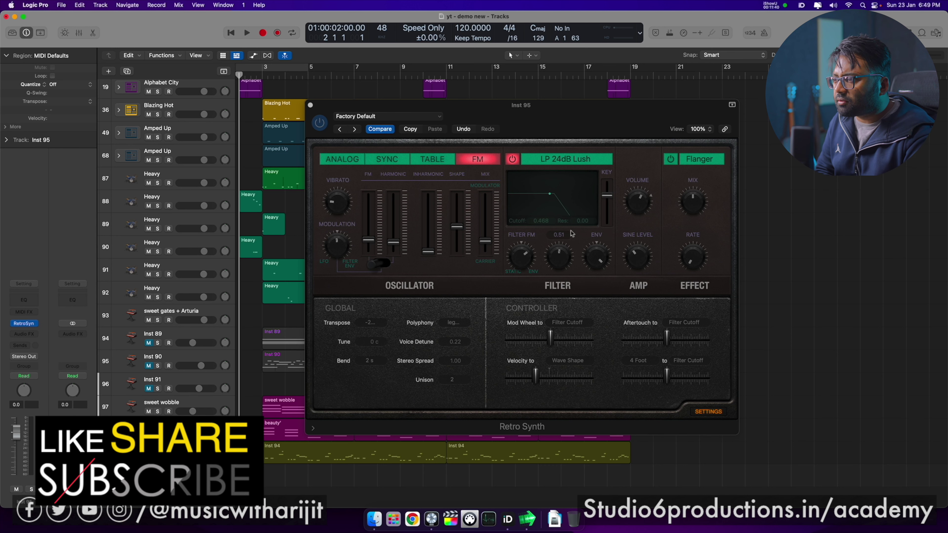
Step: Set the filter to cutoff about 0.45 and resonance about 0.14, and raise the oscillator's Modulation and FM amounts with Harmonic at about 0.20
left_click(576, 219)
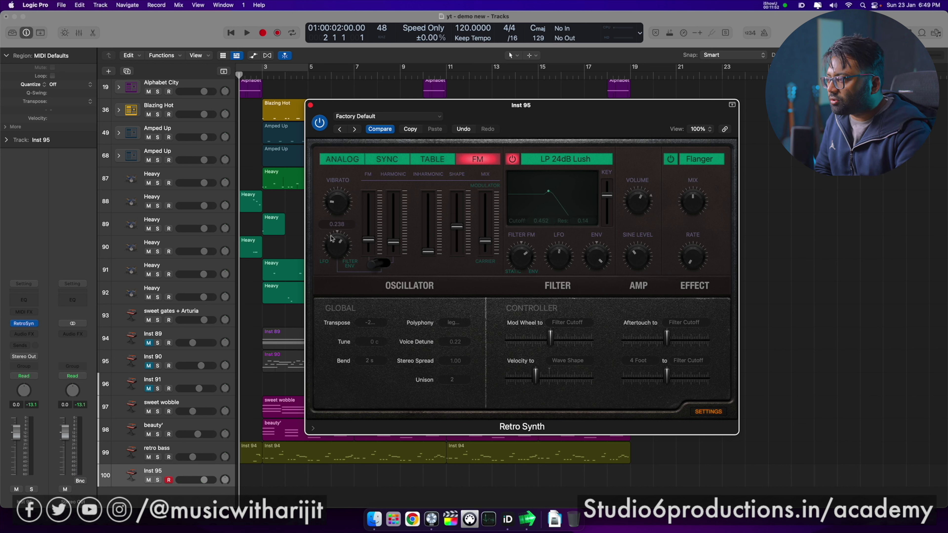
left_click_drag(335, 251, 336, 243)
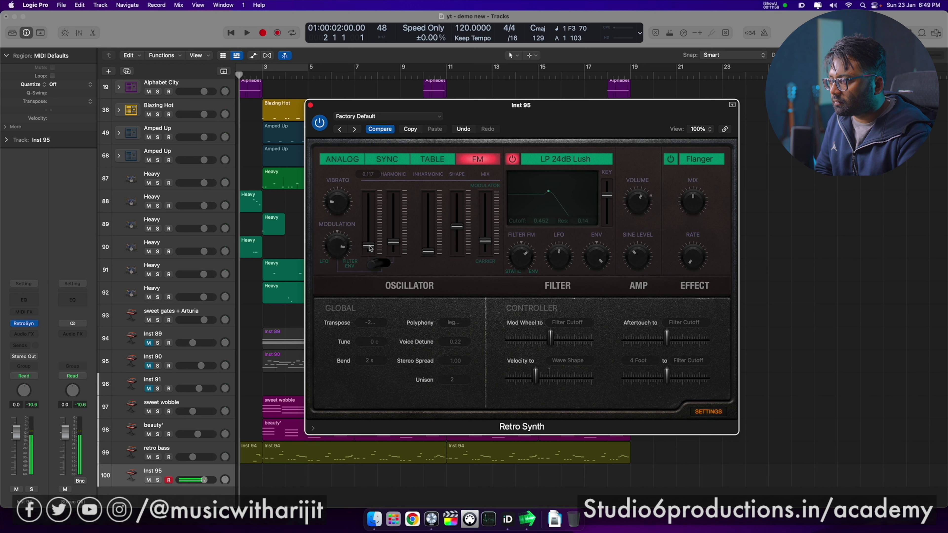
left_click_drag(372, 243, 396, 243)
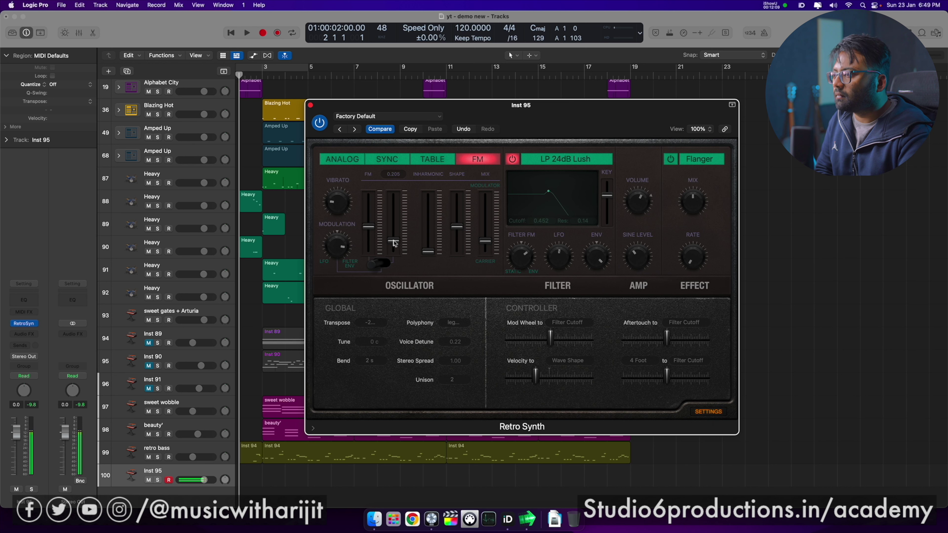
Step: Shape the Filter Env with 0 ms attack and a decay of about 36 ms, and lower the oscillator's Modulation to about -0.08
left_click(709, 411)
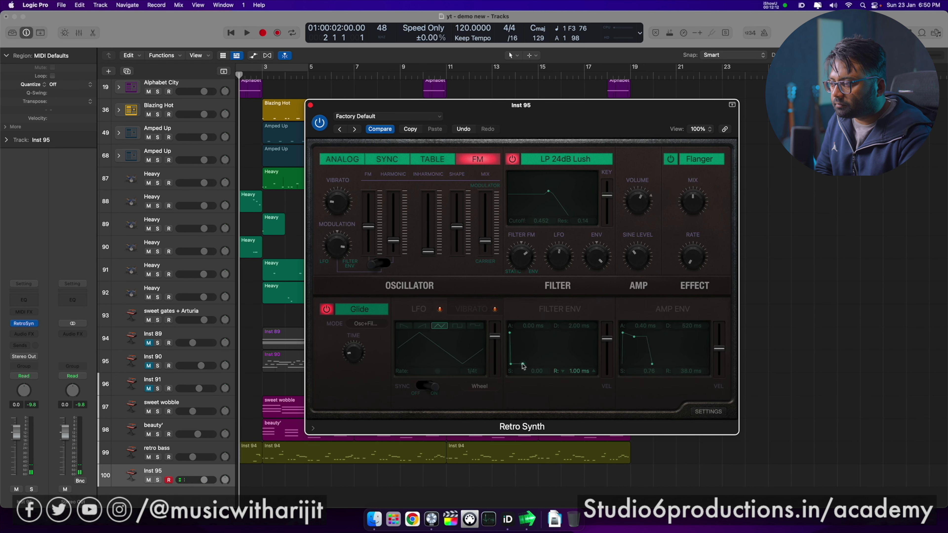
left_click_drag(518, 368, 522, 370)
left_click_drag(510, 333, 513, 336)
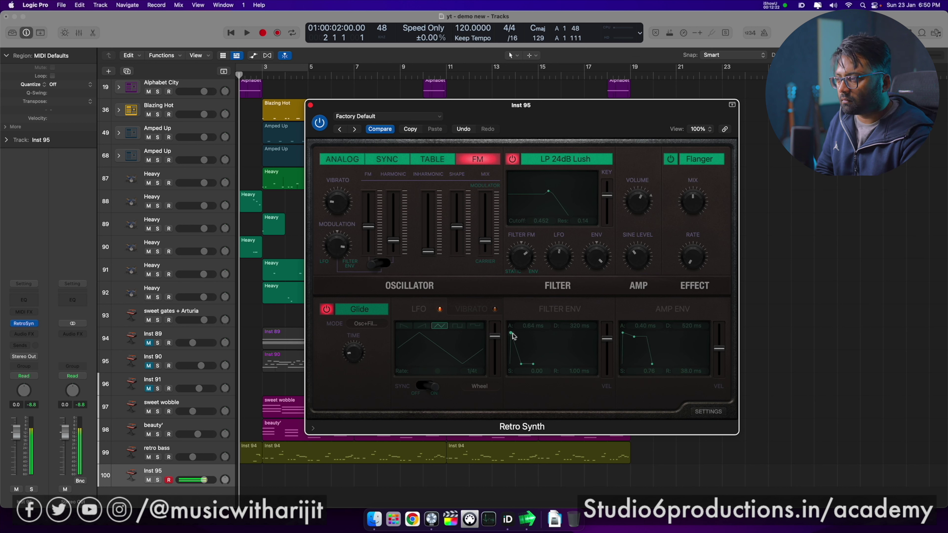
left_click_drag(339, 250, 336, 282)
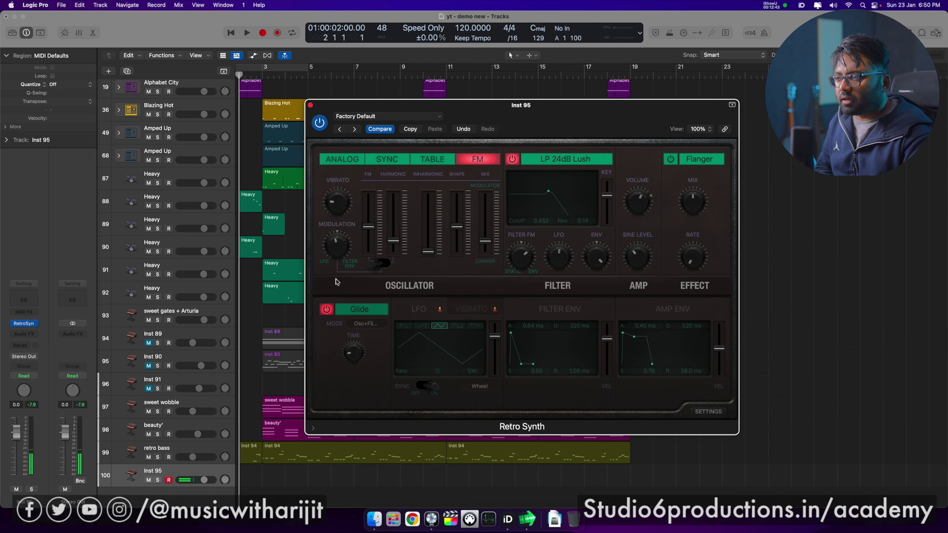
mouse_move(352, 252)
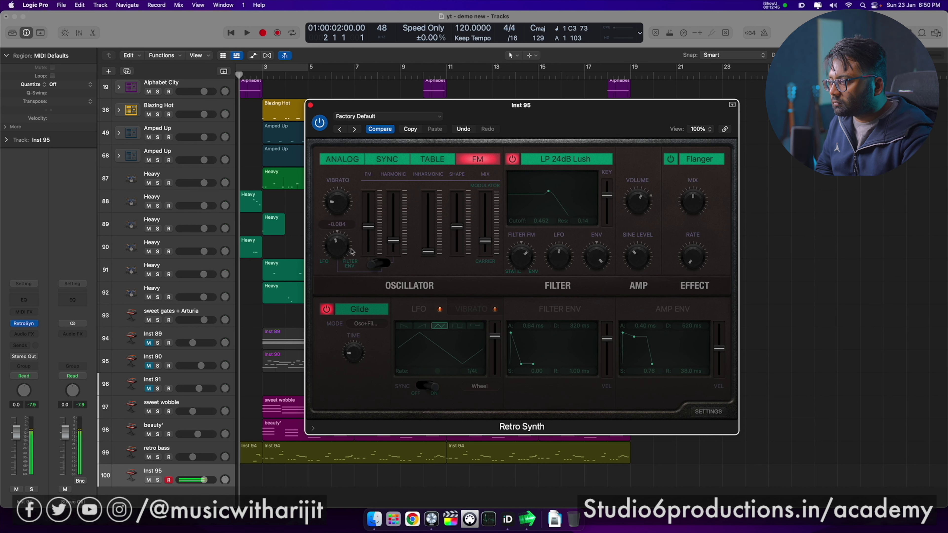
left_click_drag(522, 366, 519, 371)
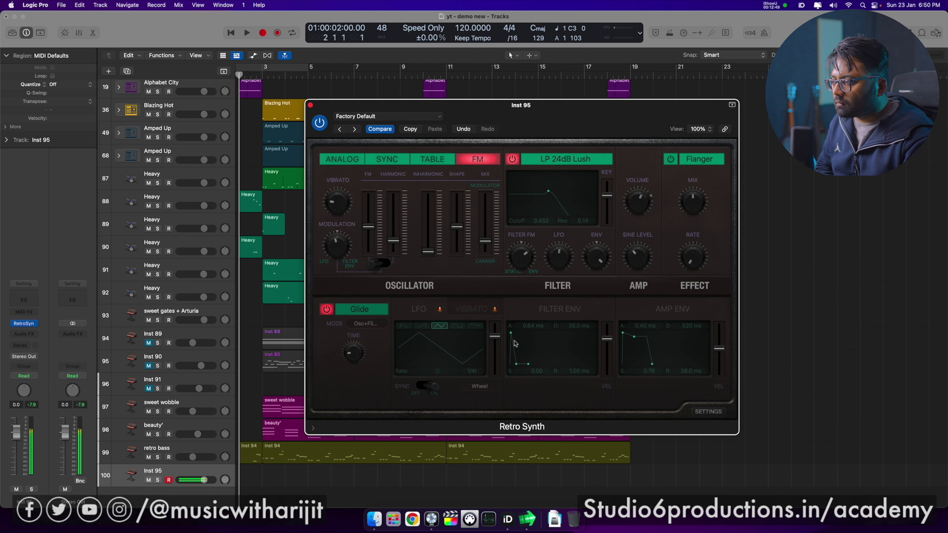
left_click_drag(512, 334, 511, 347)
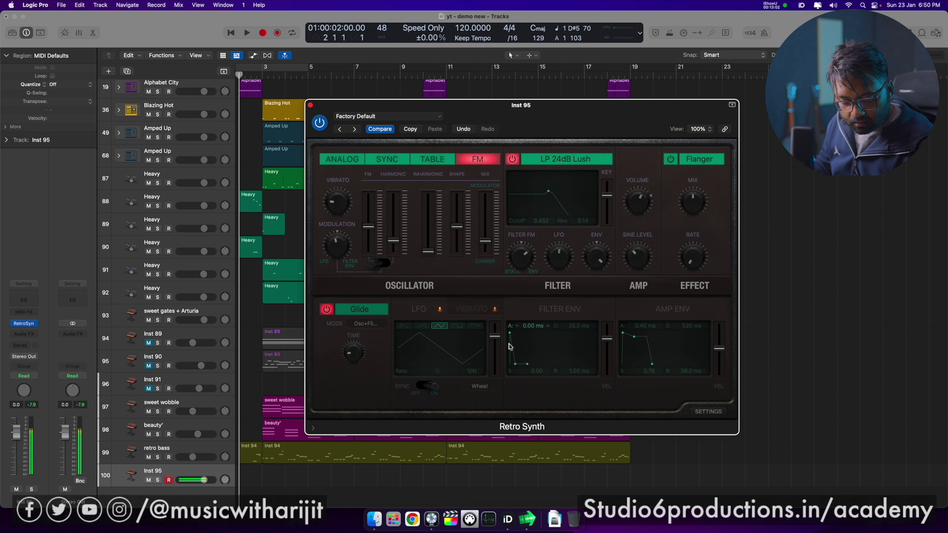
Step: Set Polyphony to 16 and shape the Amp Env with a shorter decay, 0.00 sustain and a 1 ms release
left_click(709, 412)
left_click(449, 323)
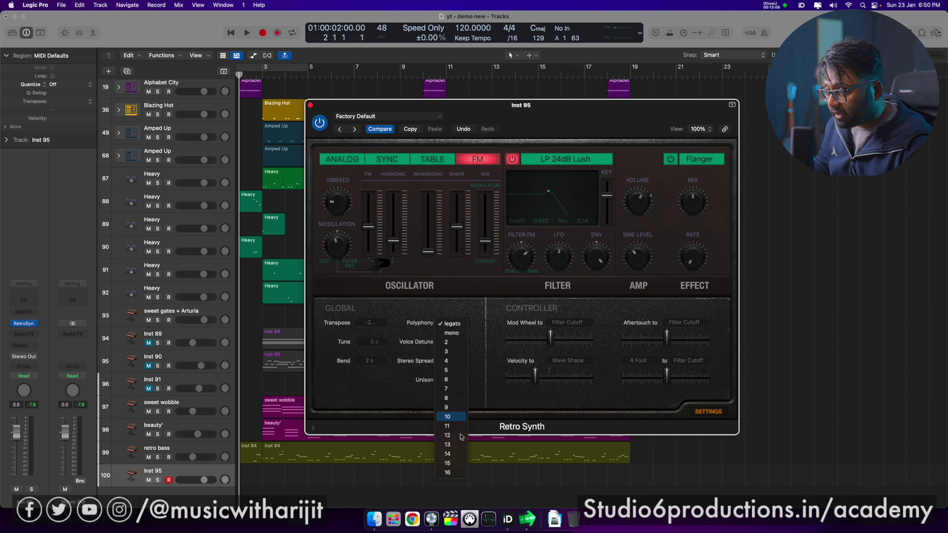
left_click(451, 473)
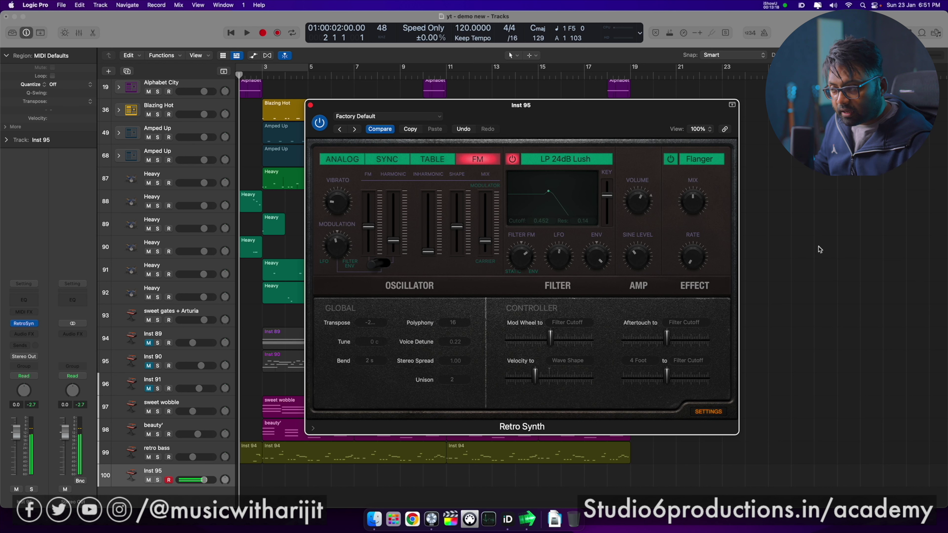
left_click(709, 412)
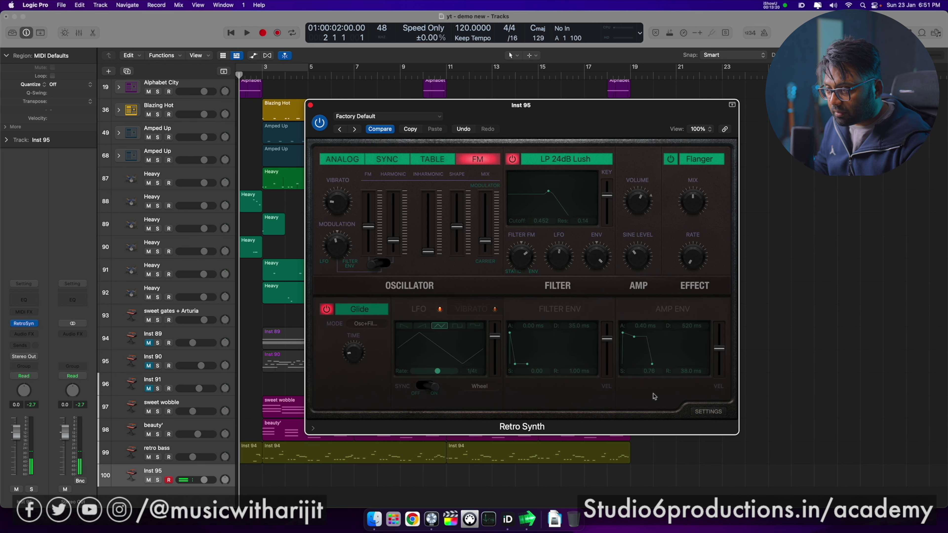
left_click_drag(640, 355, 639, 396)
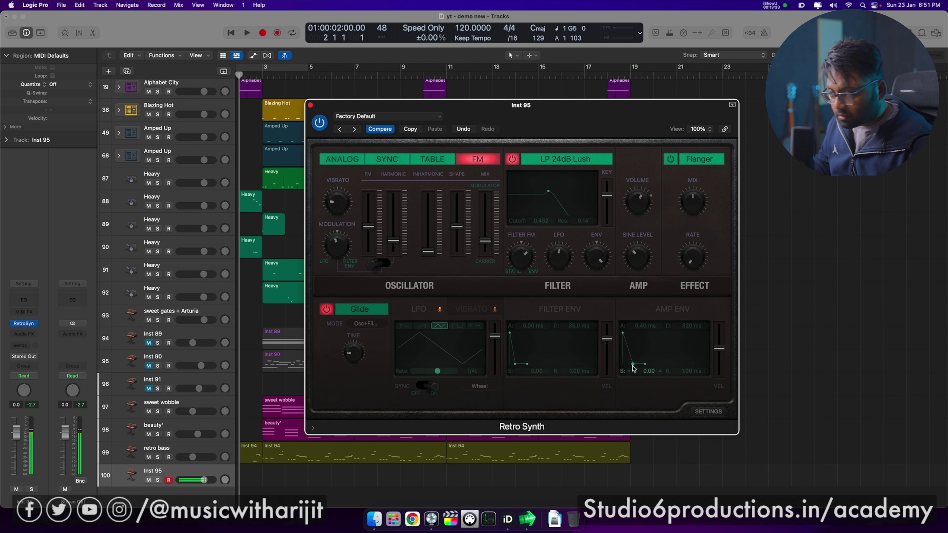
Step: Insert a stereo Rev INTENSITY reverb on the Inst 95 track and step through its presets to Ducked Verb
left_click(23, 334)
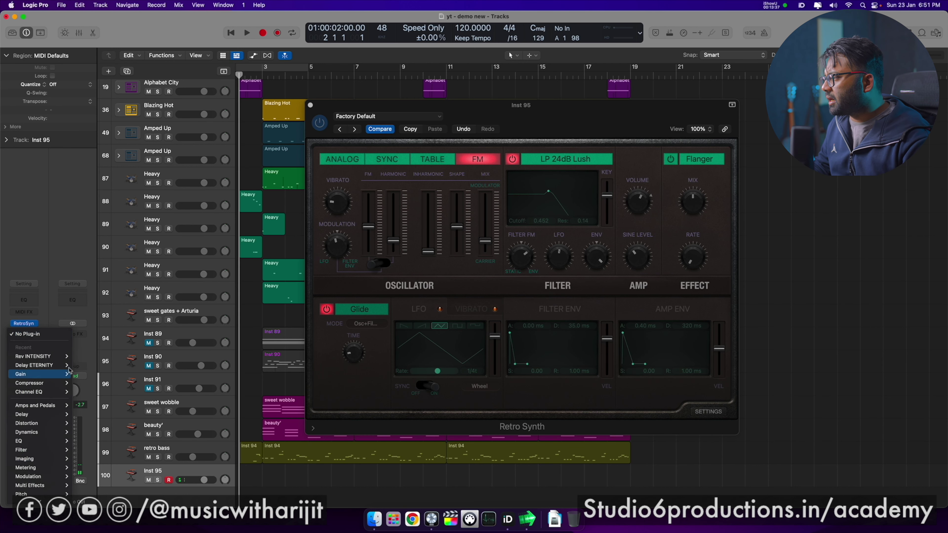
mouse_move(49, 359)
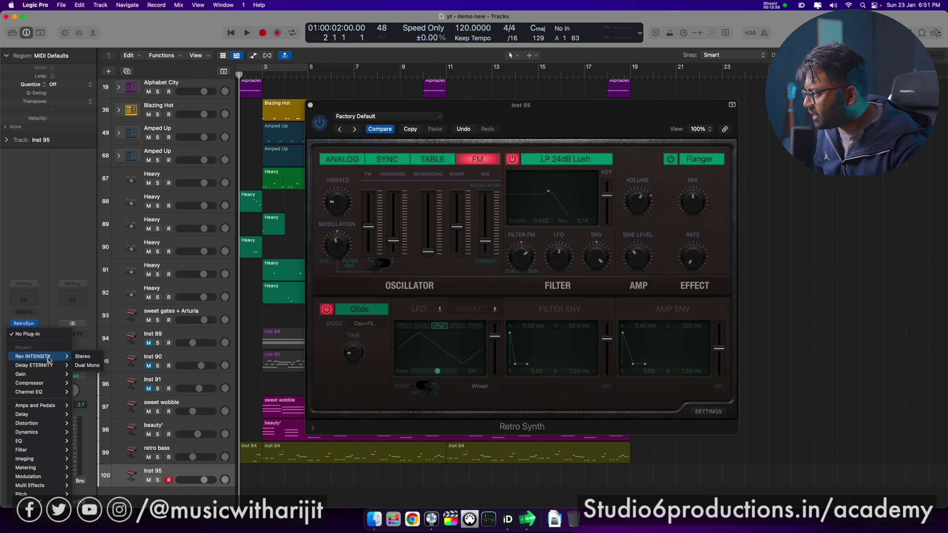
left_click(82, 358)
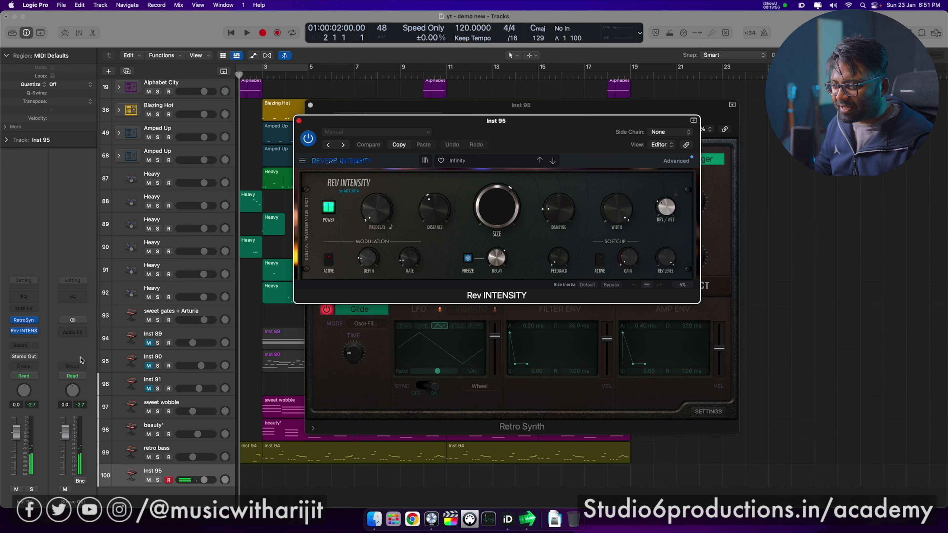
left_click(553, 161)
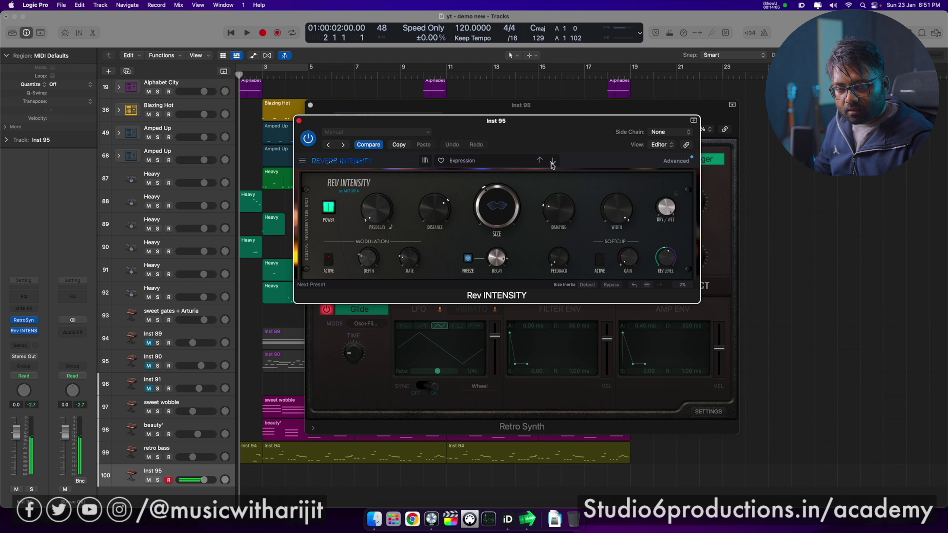
left_click(552, 162)
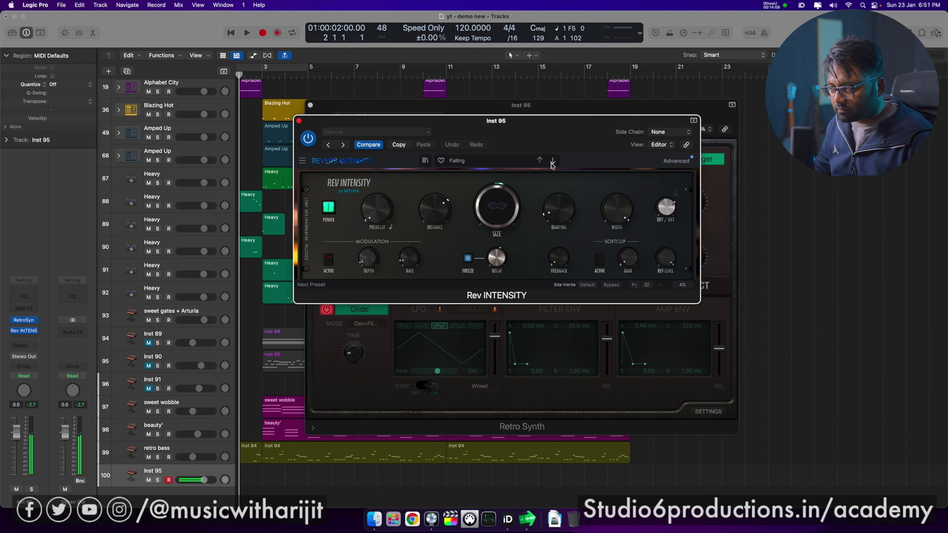
left_click(552, 163)
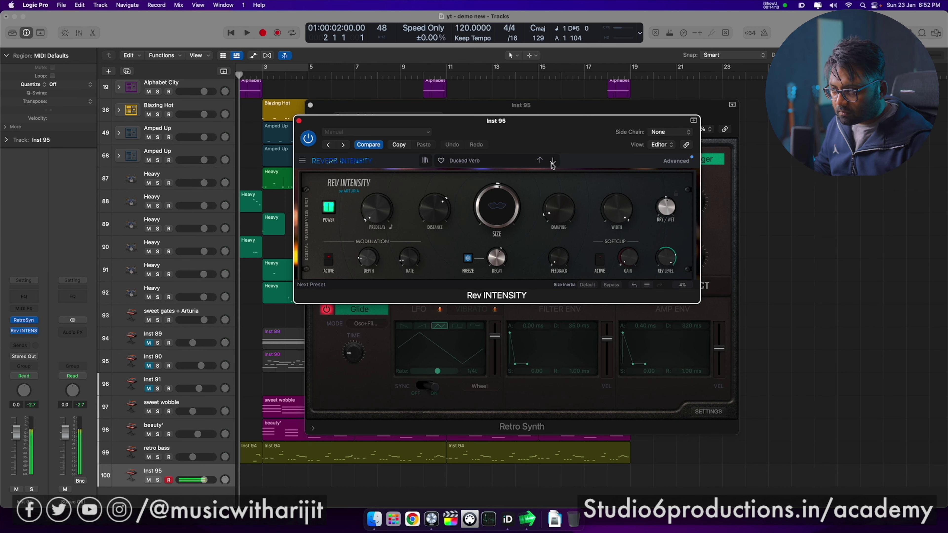
Step: Insert Arturia's Chorus DIMENSION-D on the track, ahead of the reverb
left_click(24, 339)
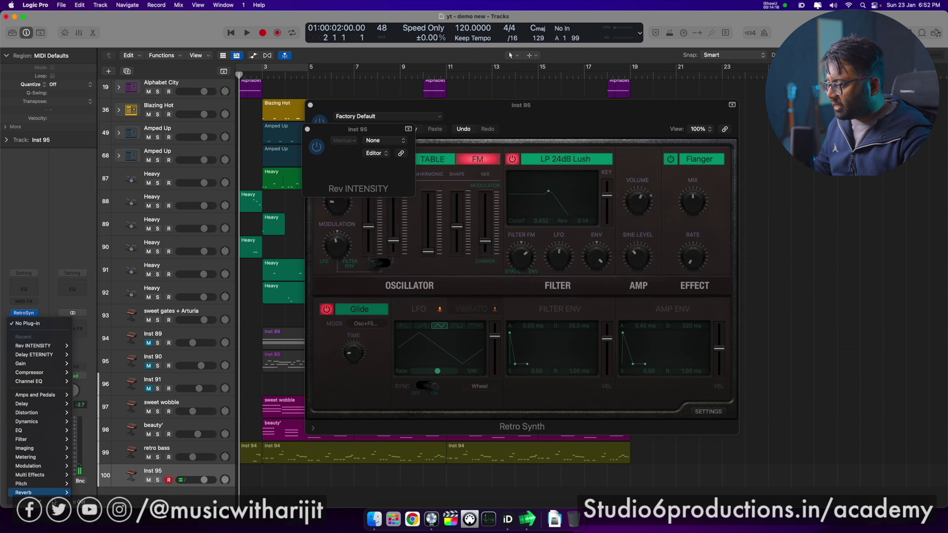
mouse_move(49, 499)
mouse_move(83, 401)
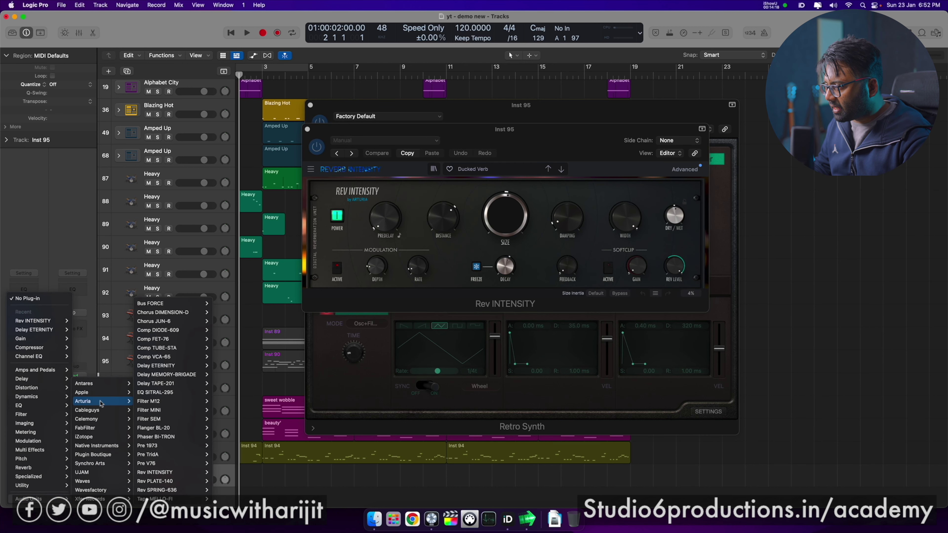
mouse_move(172, 312)
left_click(218, 314)
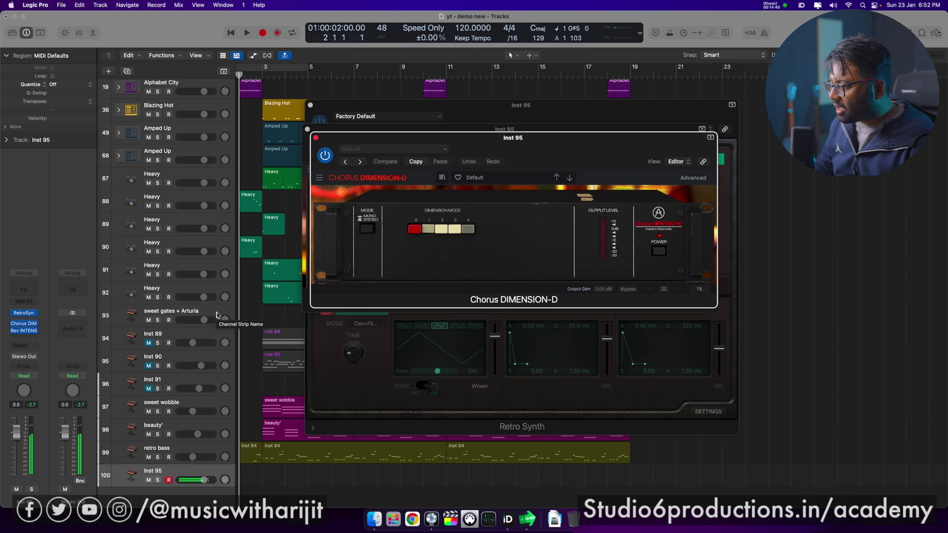
Step: Turn off Retro Synth's Glide, then raise the oscillator's Harmonic slightly, set Modulation to about 0.22 and increase Vibrato
left_click(357, 362)
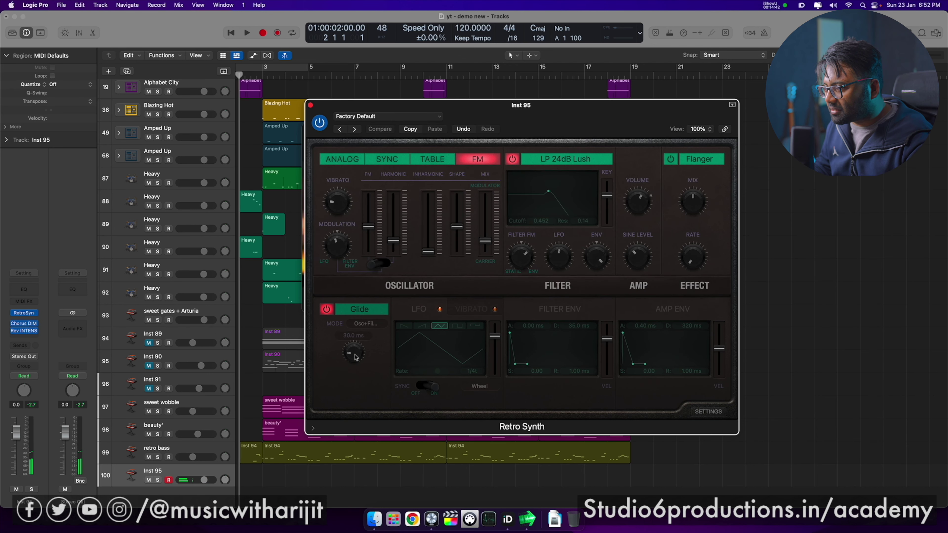
left_click(327, 311)
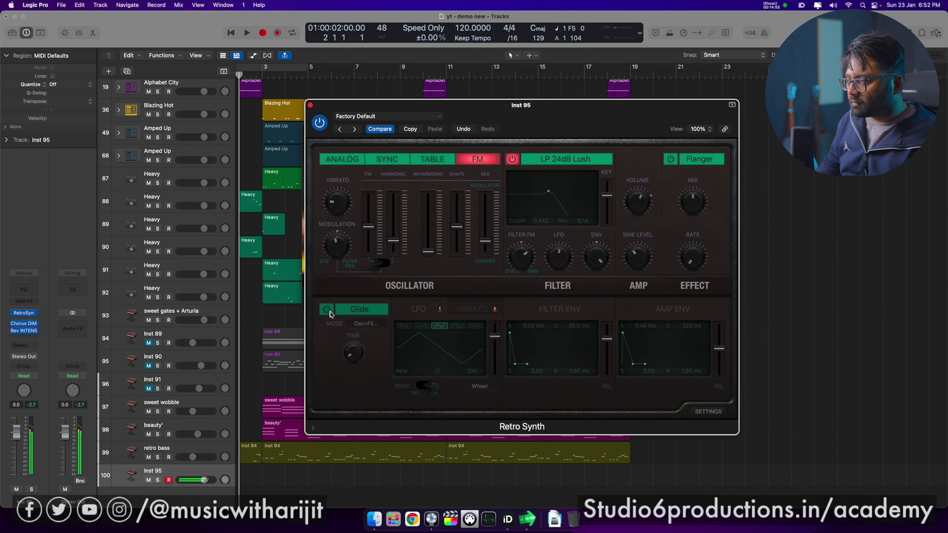
mouse_move(397, 241)
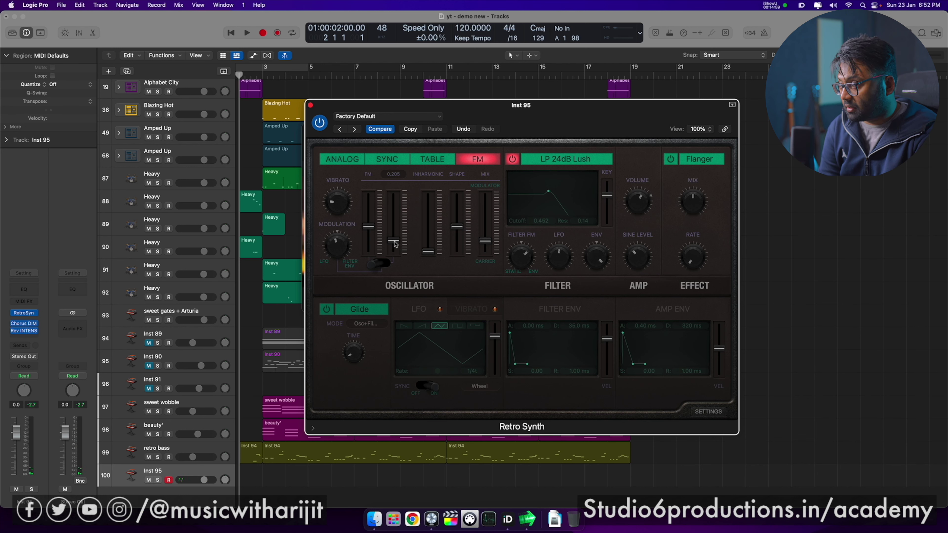
mouse_move(395, 243)
left_mouse_down()
mouse_move(397, 232)
mouse_move(395, 241)
left_mouse_up()
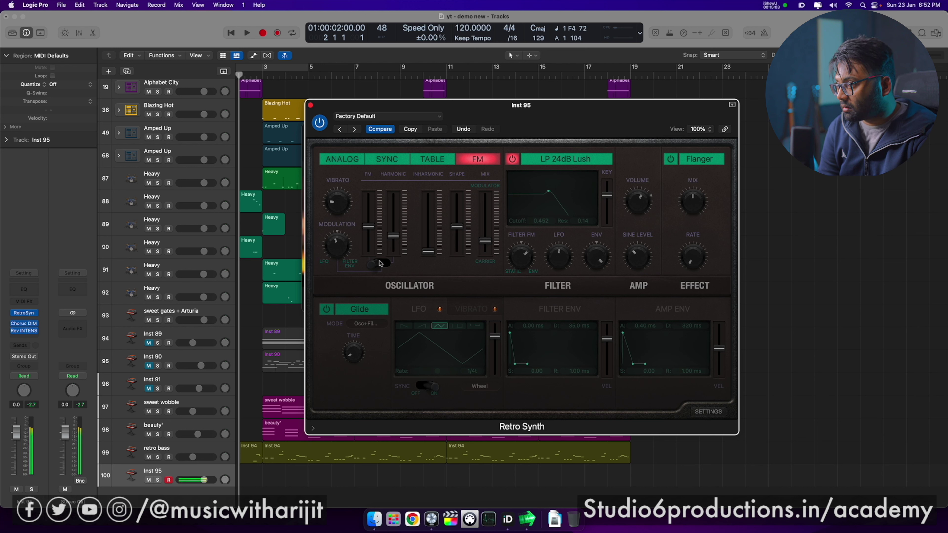
mouse_move(337, 247)
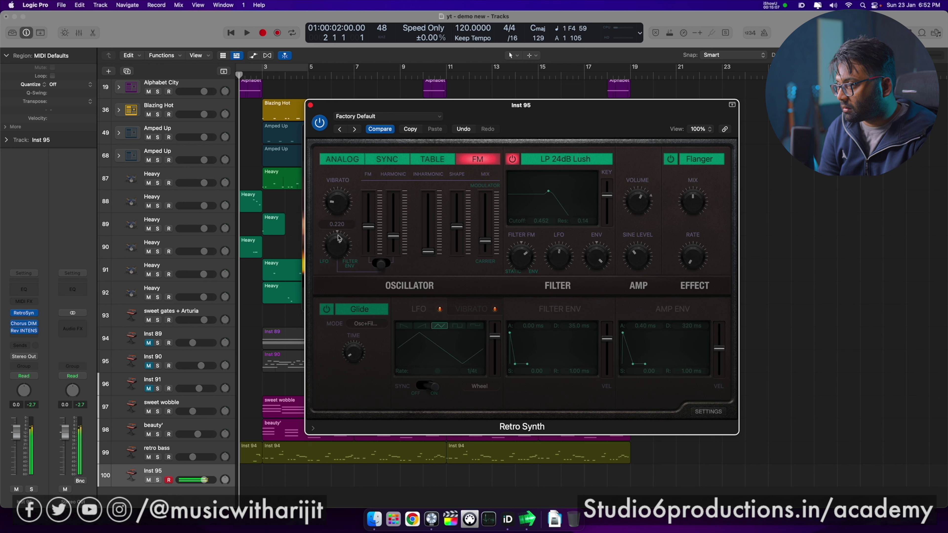
left_click_drag(337, 205, 337, 192)
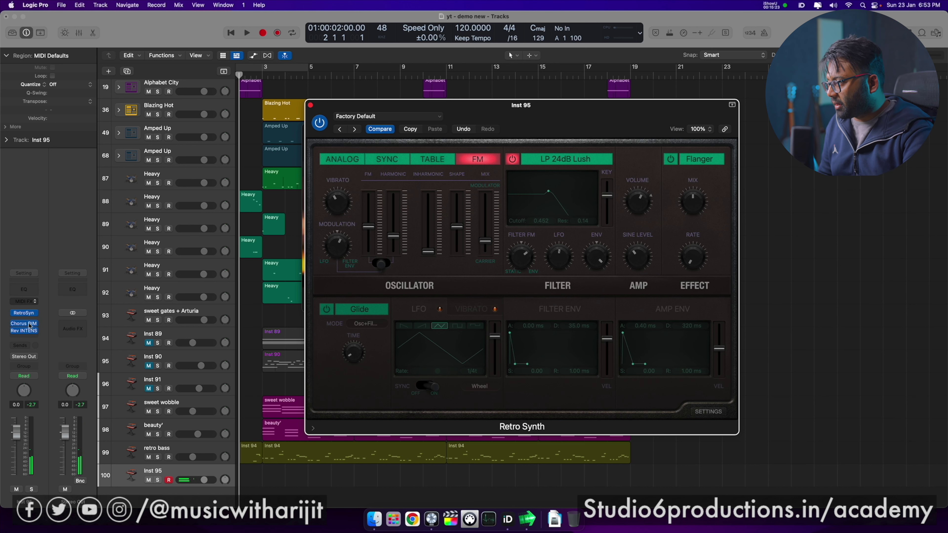
Step: Bypass the Chorus DIMENSION-D and Rev INTENSITY effects on the track
left_click(939, 317)
scroll(940, 317, "up", 3)
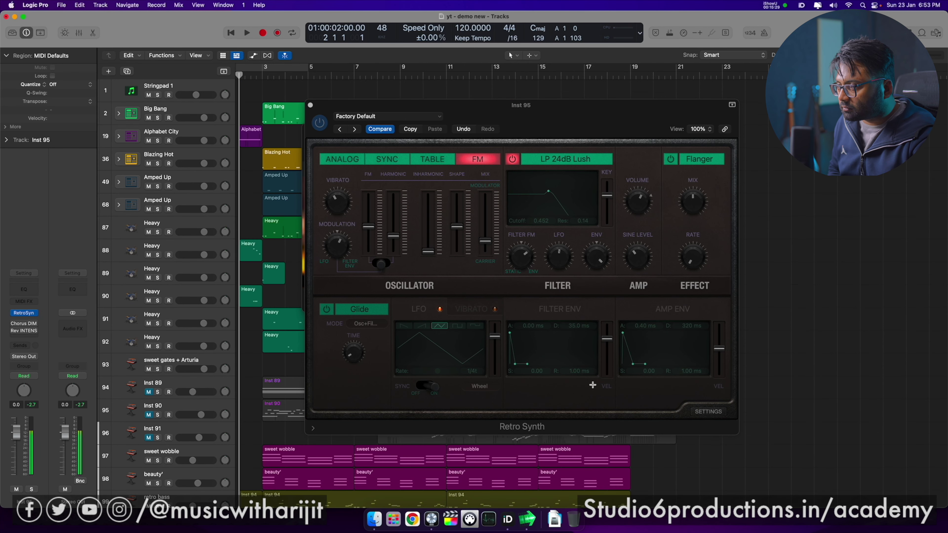
Step: Lower the oscillator's FM slightly, set Harmonic to about 0.18, raise Shape and move Mix to about 0.38
left_click_drag(369, 228, 393, 248)
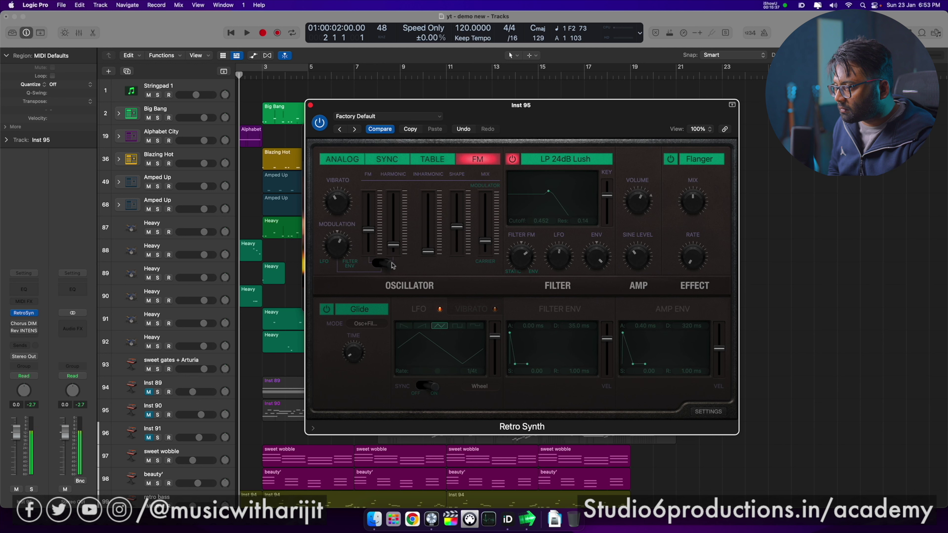
left_click_drag(369, 229, 395, 243)
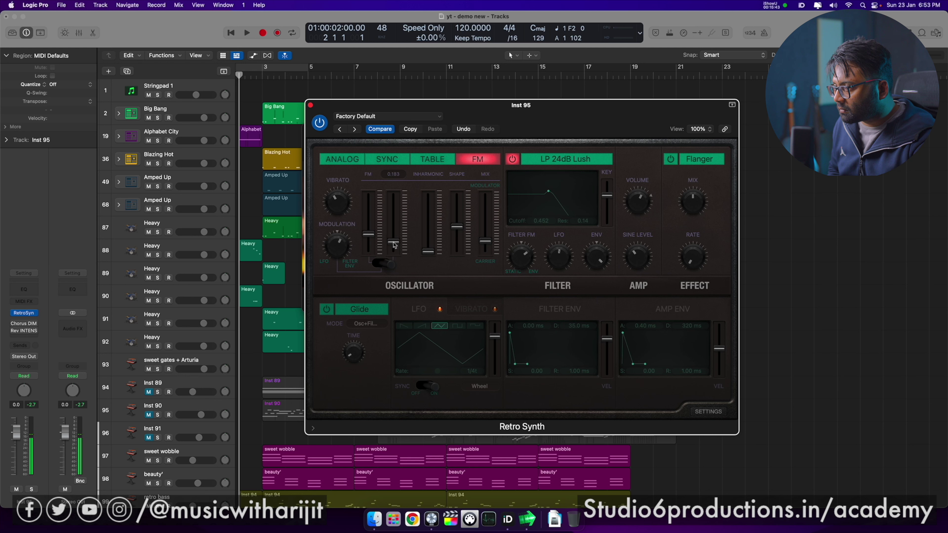
left_click_drag(464, 230, 492, 234)
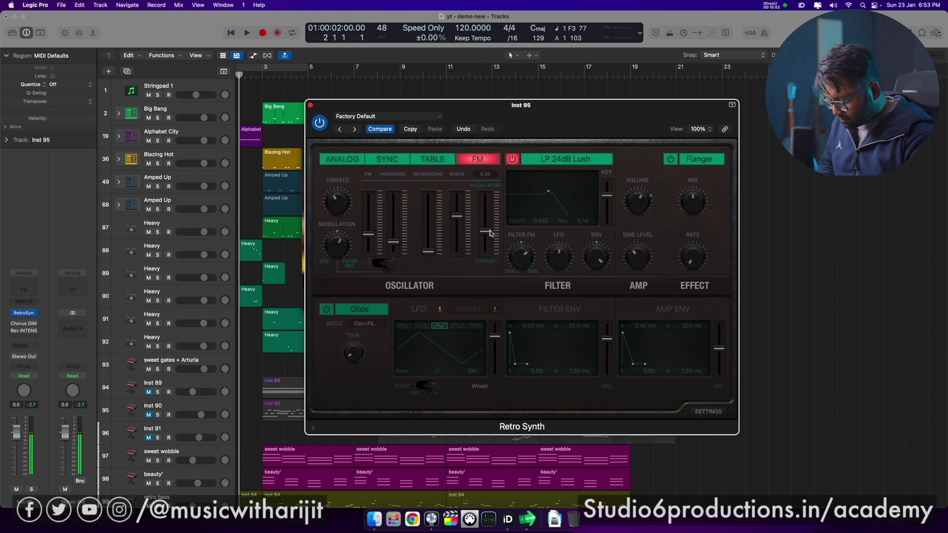
Step: Set the synth's Polyphony to legato in the global settings
left_click(708, 411)
left_click(453, 324)
left_click(455, 174)
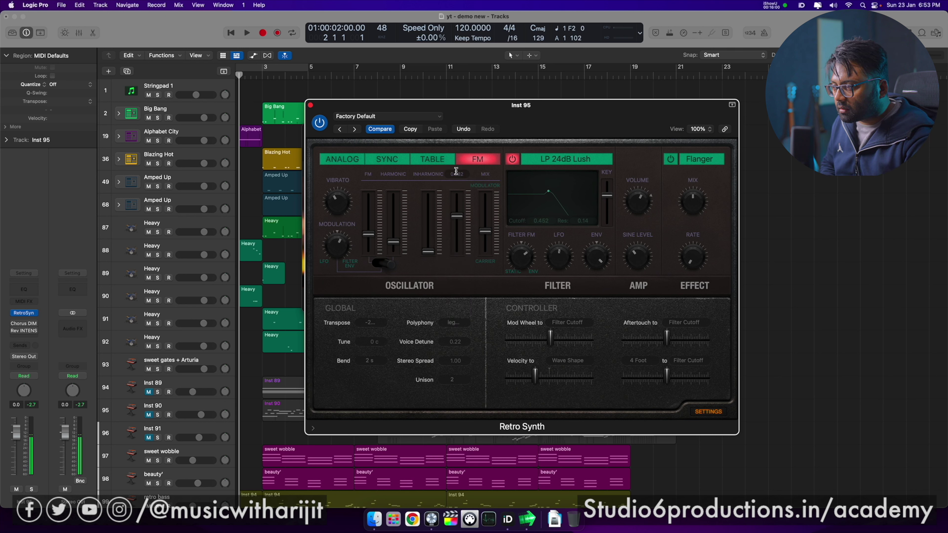
Step: Move the Velocity to Wave Shape amount close to centre, and set the filter to cutoff about 0.49 and resonance 0.22
mouse_move(535, 375)
left_mouse_down()
mouse_move(554, 379)
mouse_move(547, 383)
left_mouse_up()
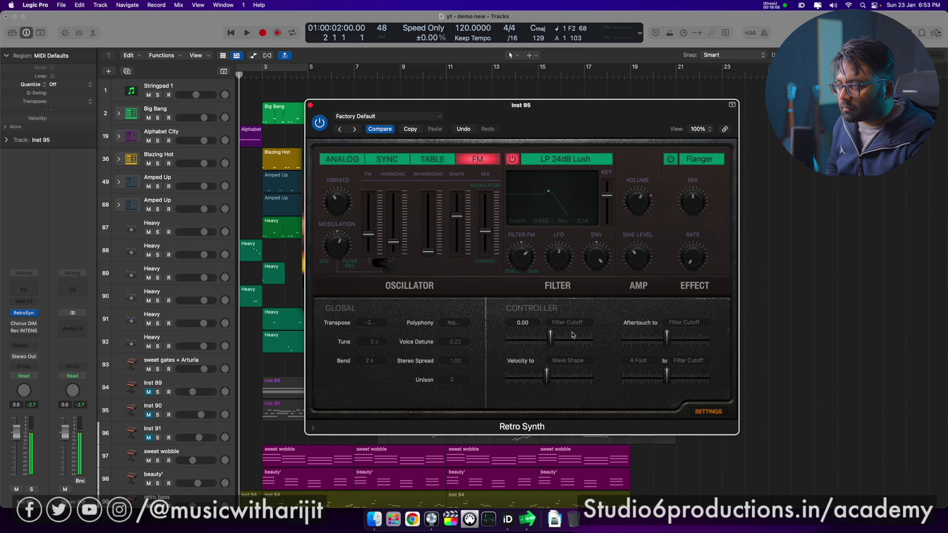
mouse_move(547, 192)
left_mouse_down()
mouse_move(564, 198)
mouse_move(553, 193)
left_mouse_up()
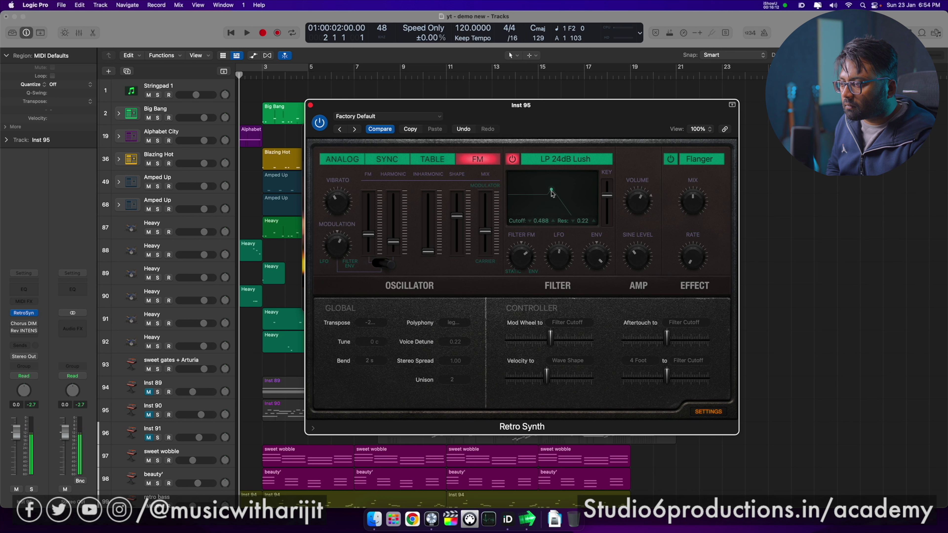
Step: Shape the filter envelope with a decay of about 26 ms, sustain of 0.04 and release of about 1.20 ms
left_click(708, 412)
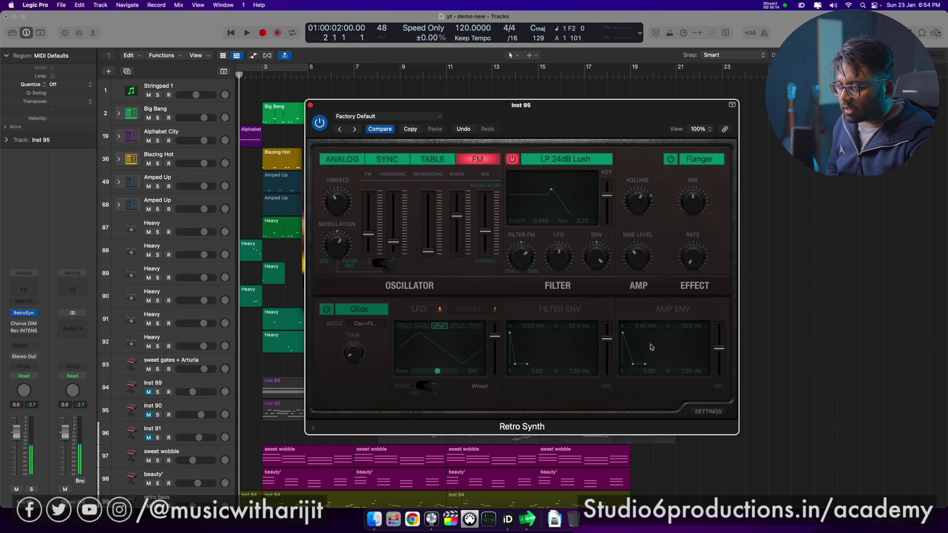
left_click_drag(517, 342, 520, 370)
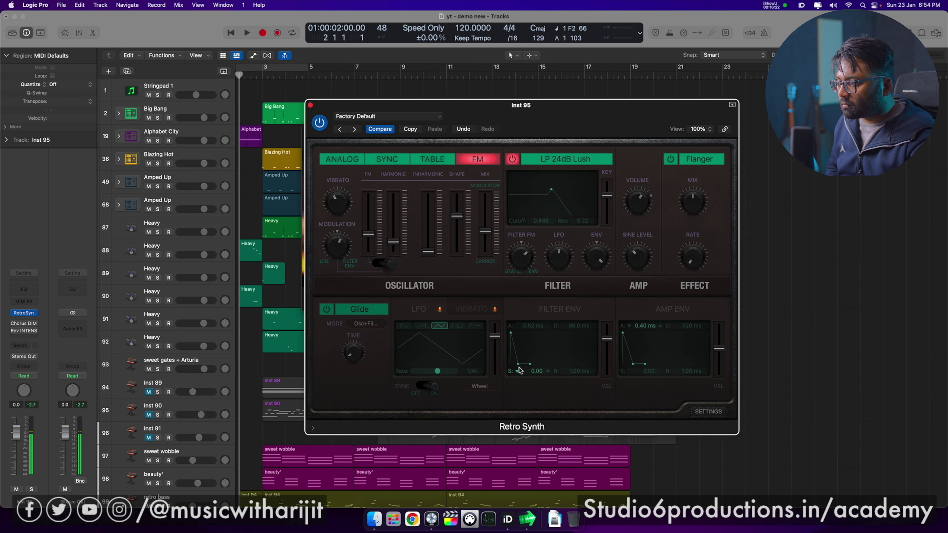
left_click_drag(518, 368, 517, 361)
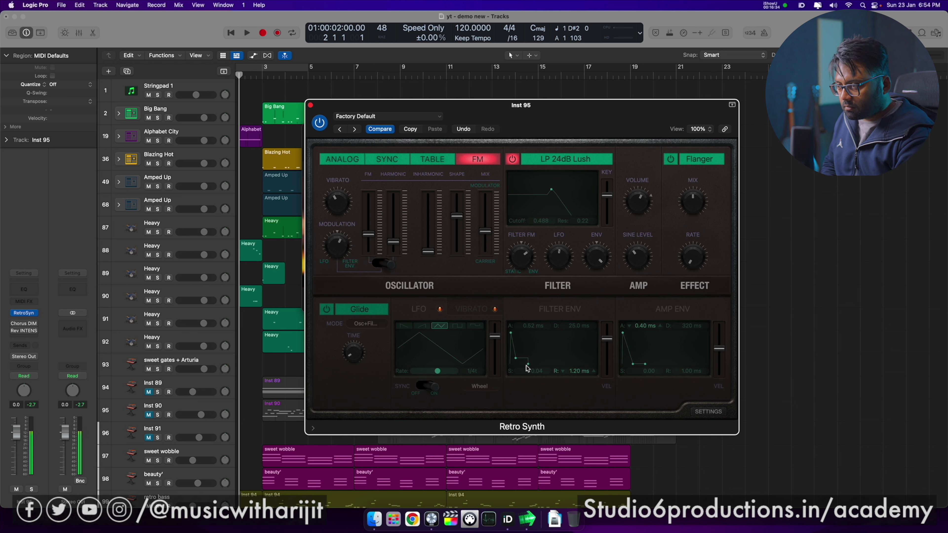
Step: Add the Antares AVOX WARM effect after the track's reverb and shift its window aside
left_click(23, 338)
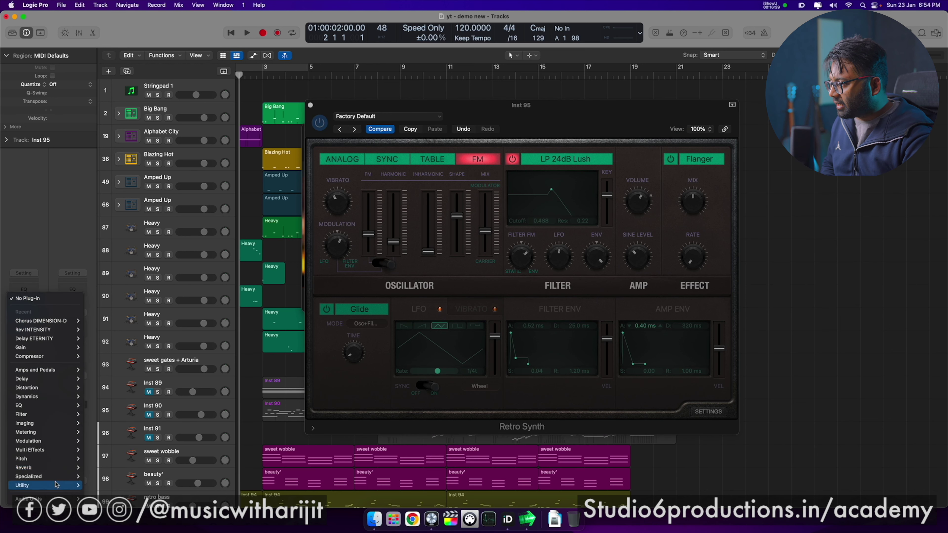
mouse_move(56, 499)
mouse_move(121, 387)
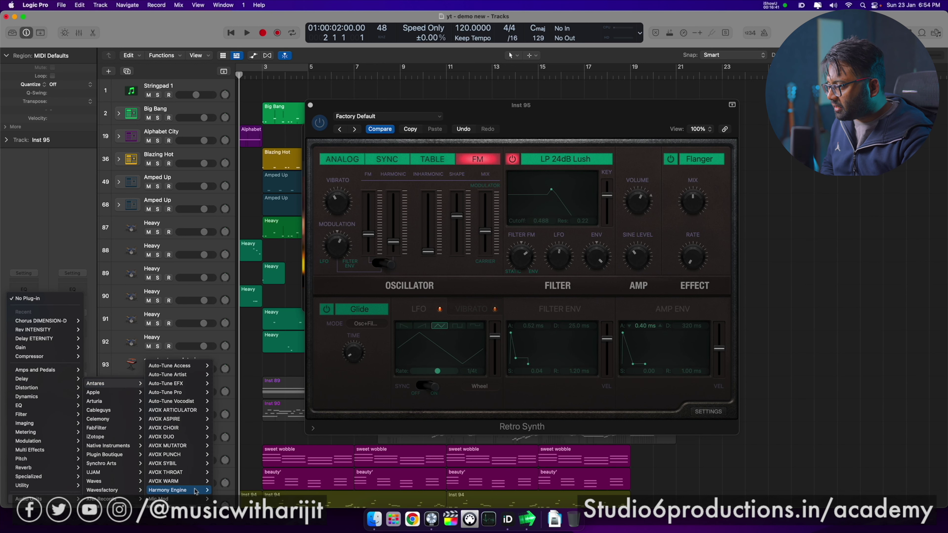
left_click(198, 481)
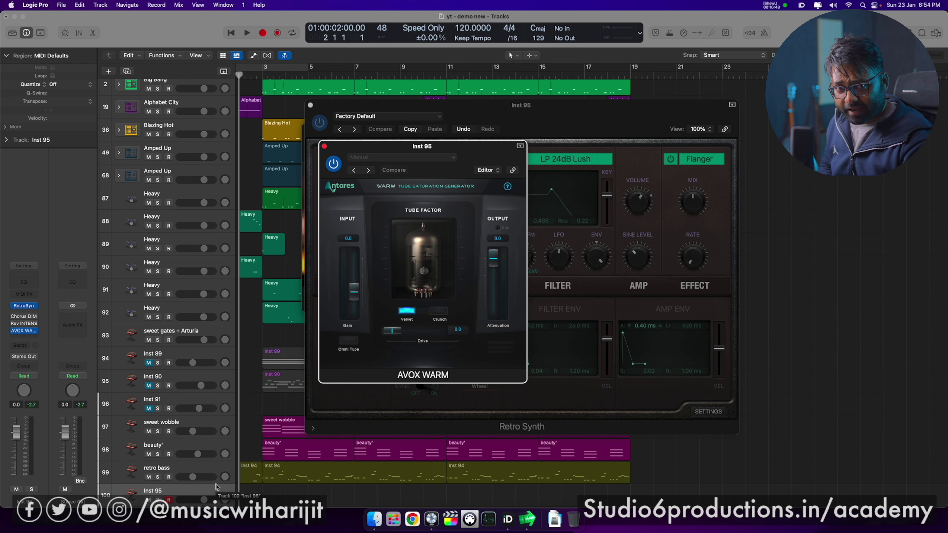
left_click_drag(496, 157, 483, 157)
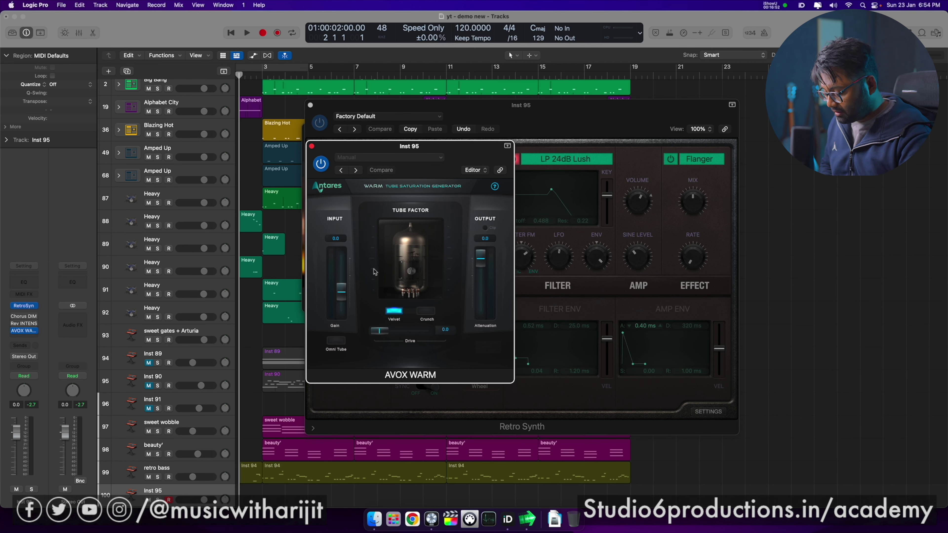
Step: Set AVOX WARM to Crunch with Omni Tube off, Drive about 1.8 and input gain about -3.4
mouse_move(378, 333)
left_mouse_down()
mouse_move(408, 333)
mouse_move(392, 333)
left_mouse_up()
left_click(336, 340)
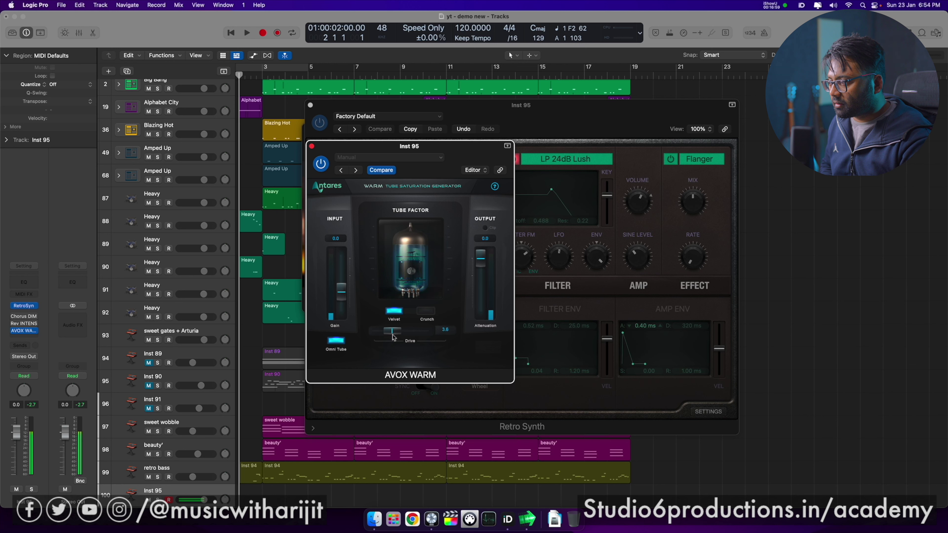
left_click(429, 314)
left_click_drag(392, 331, 360, 339)
left_click(336, 341)
left_click(382, 332)
left_click_drag(382, 333, 385, 332)
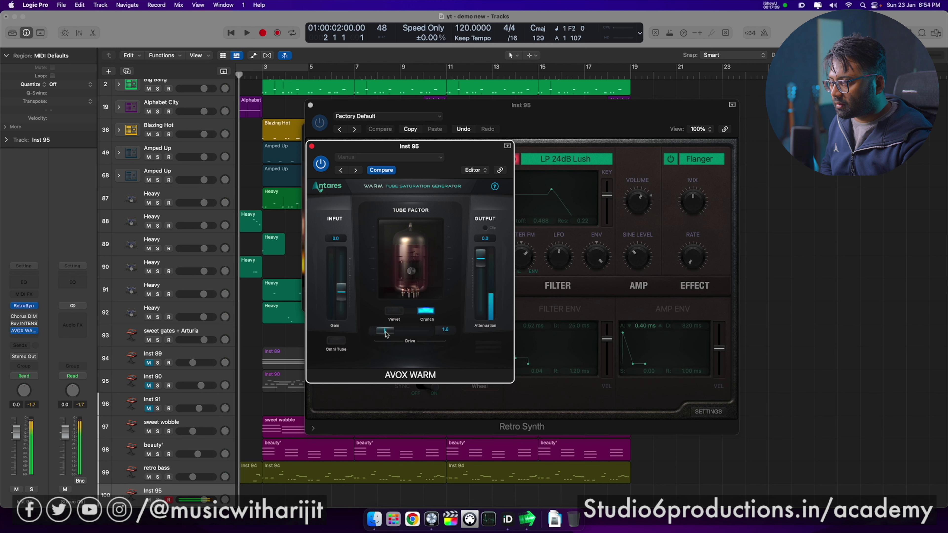
left_click_drag(341, 297, 344, 305)
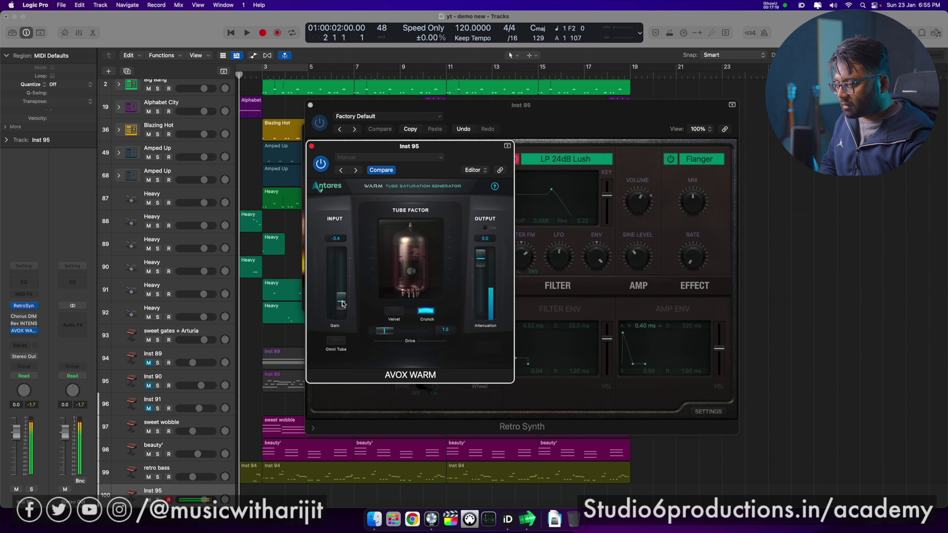
Step: Return to Retro Synth, adjust the oscillator Modulation towards LFO, lower the LFO intensity slider and set the LFO rate to 1/2
left_click(572, 396)
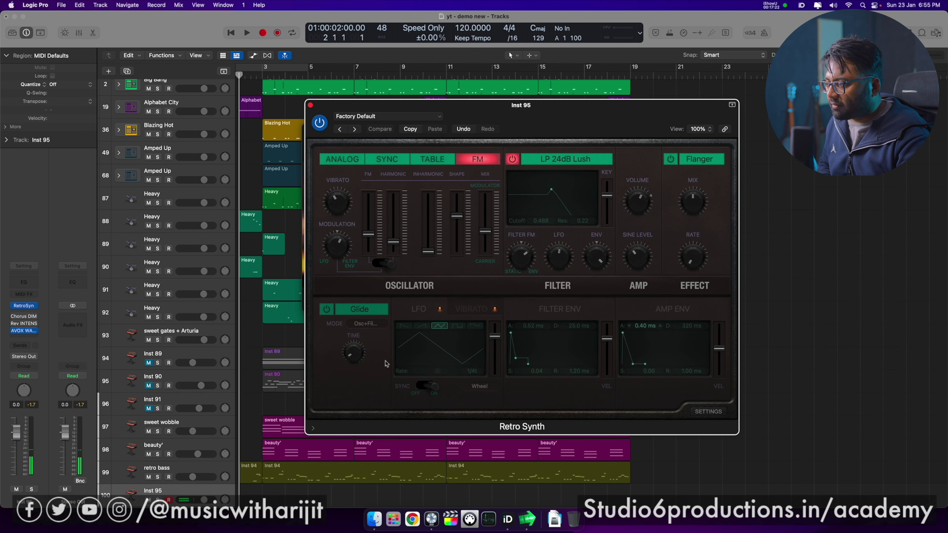
left_click_drag(337, 254, 337, 269)
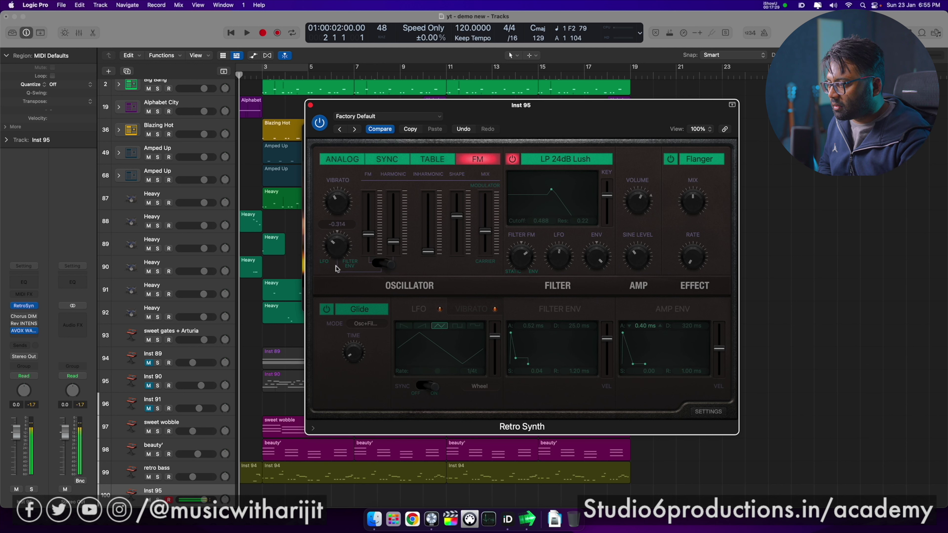
left_click_drag(337, 269, 339, 268)
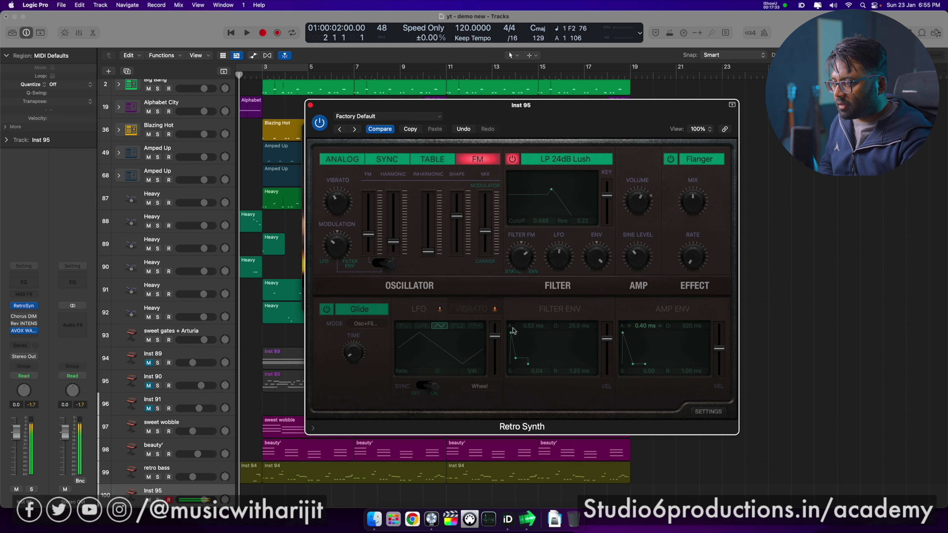
left_click_drag(495, 336, 501, 346)
left_click_drag(438, 372, 434, 378)
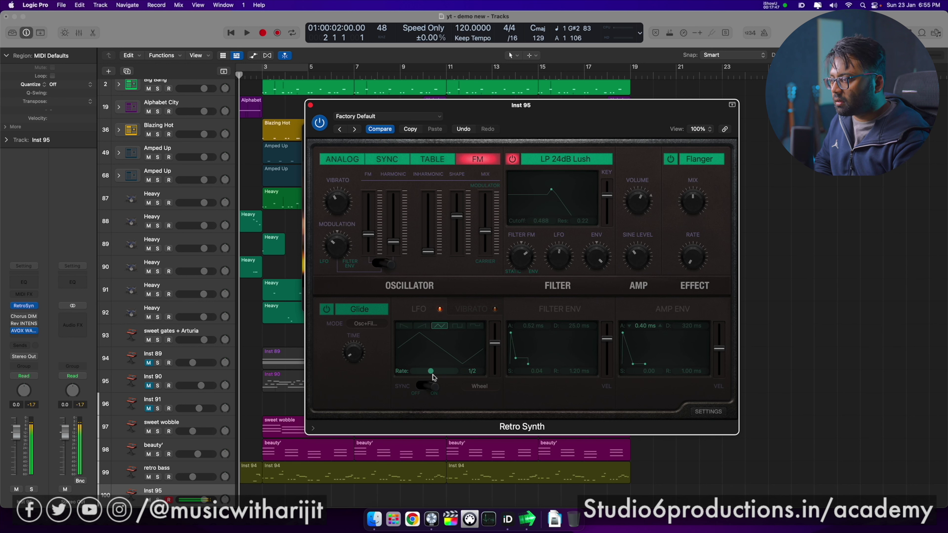
Step: Turn on Glide in the synth and bypass the AVOX WARM effect on the track
left_click(326, 309)
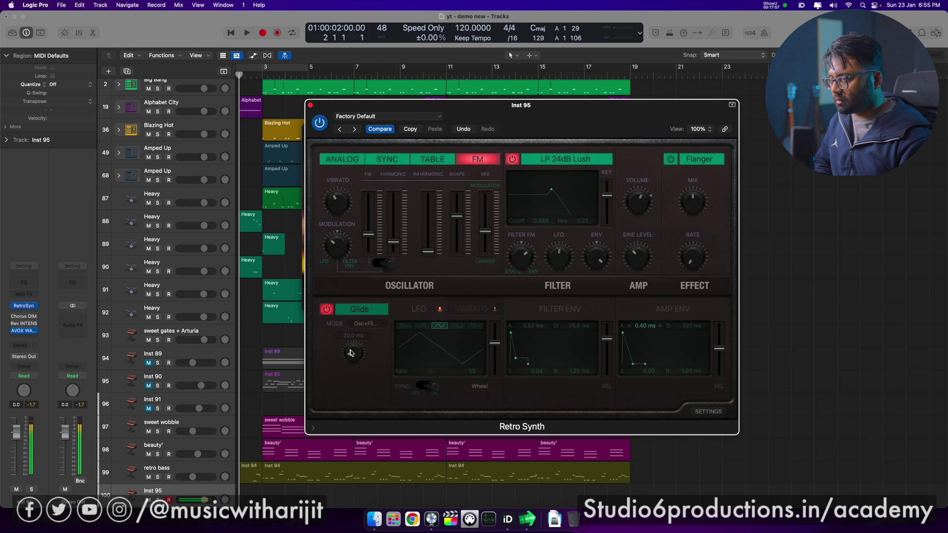
left_click(14, 332)
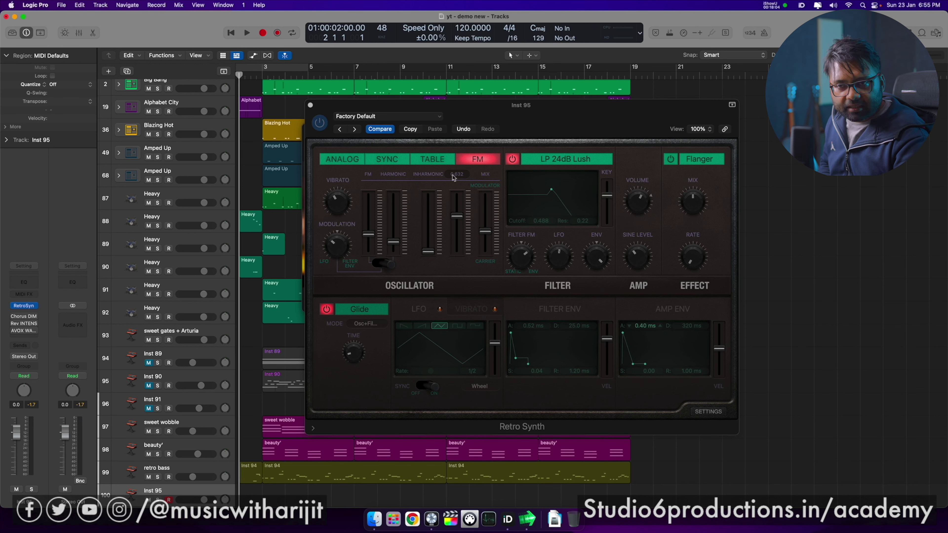
Step: Set the synth's Polyphony to 16 and Transpose to none in the global settings
left_click(708, 411)
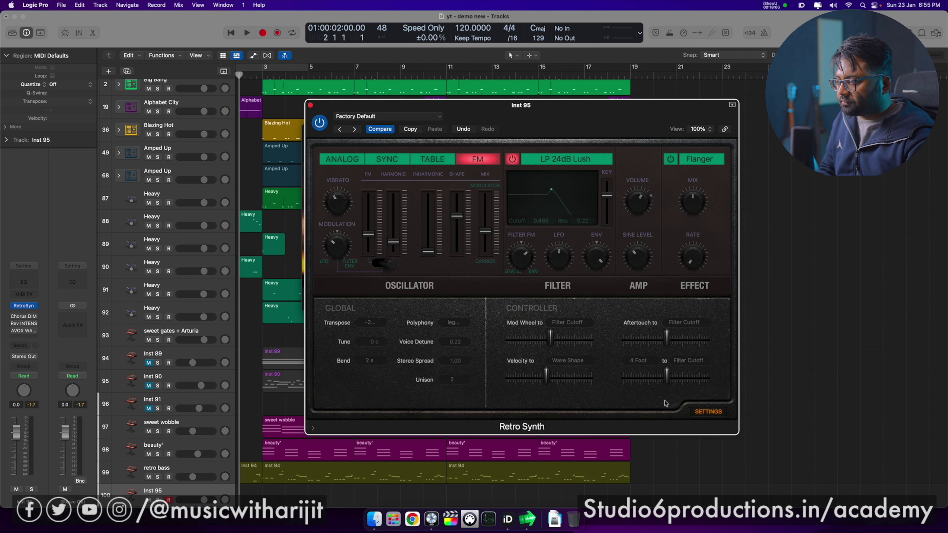
left_click(453, 322)
left_click(450, 478)
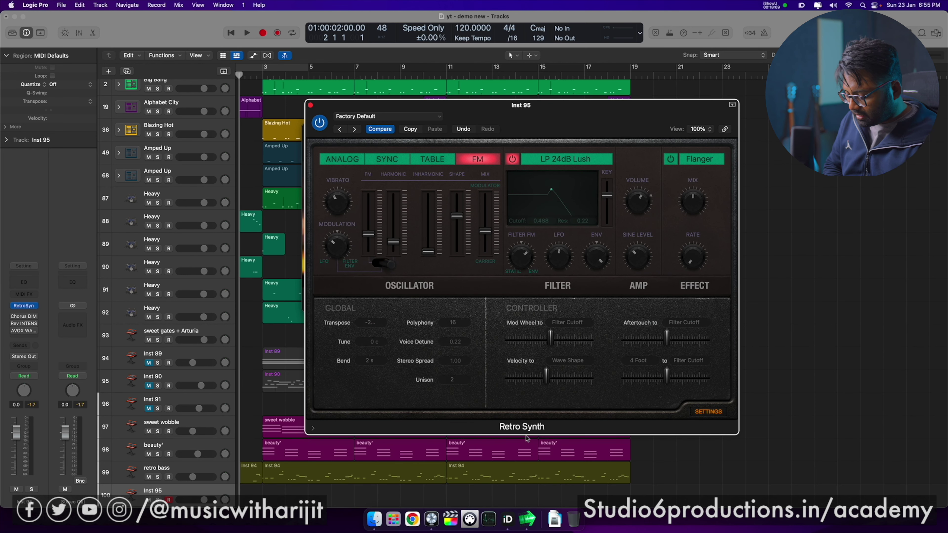
left_click(370, 323)
left_click(370, 346)
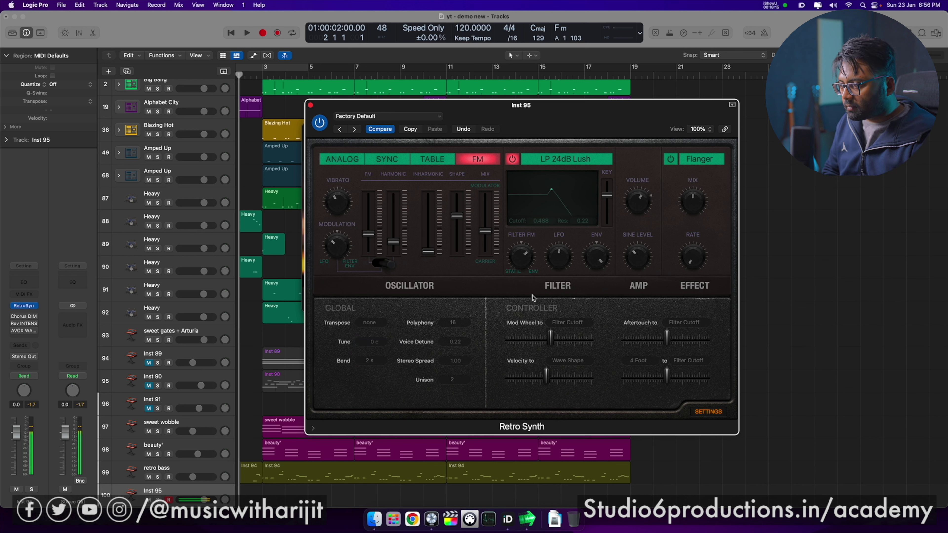
Step: Lengthen the amp envelope's attack and set decay to about 1400 ms, sustain 0.72 and release about 1500 ms
left_click(709, 411)
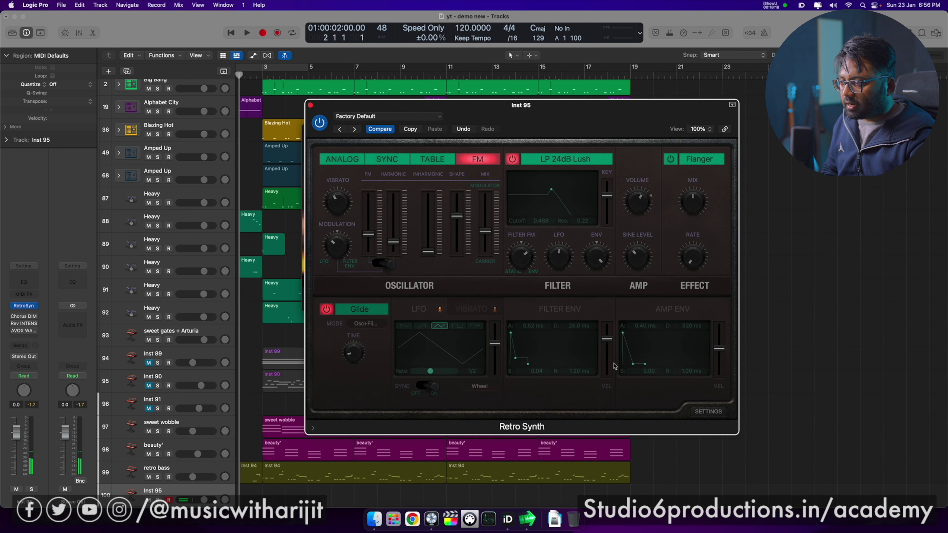
left_click_drag(647, 368, 630, 334)
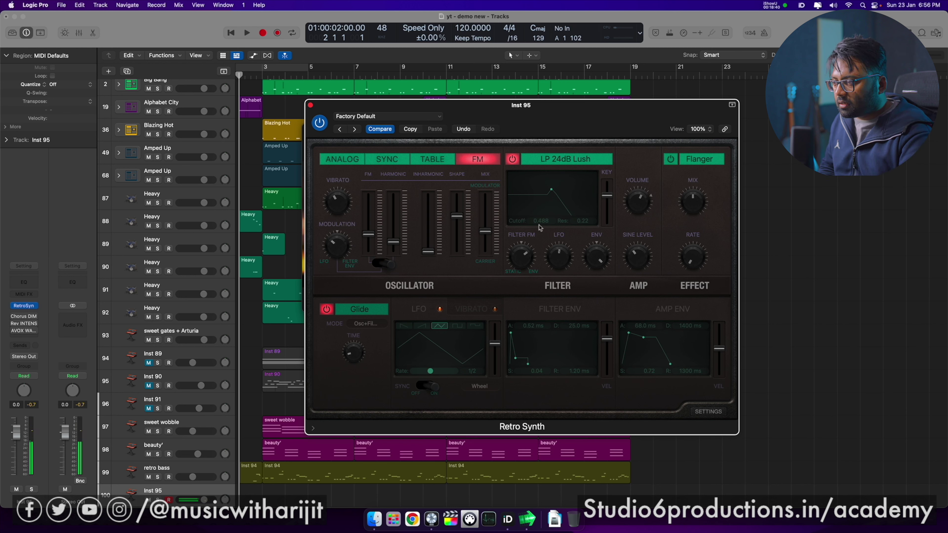
Step: Set Aftertouch to Filter Cutoff to 0.11, and raise the Mod Wheel to Filter Cutoff and Velocity to Wave Shape amounts
left_click(709, 412)
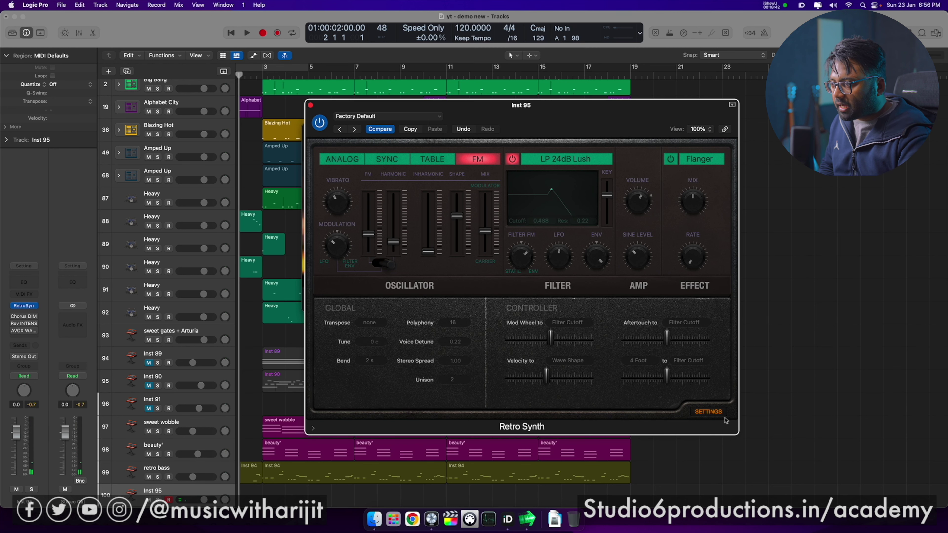
left_click_drag(668, 339, 683, 339)
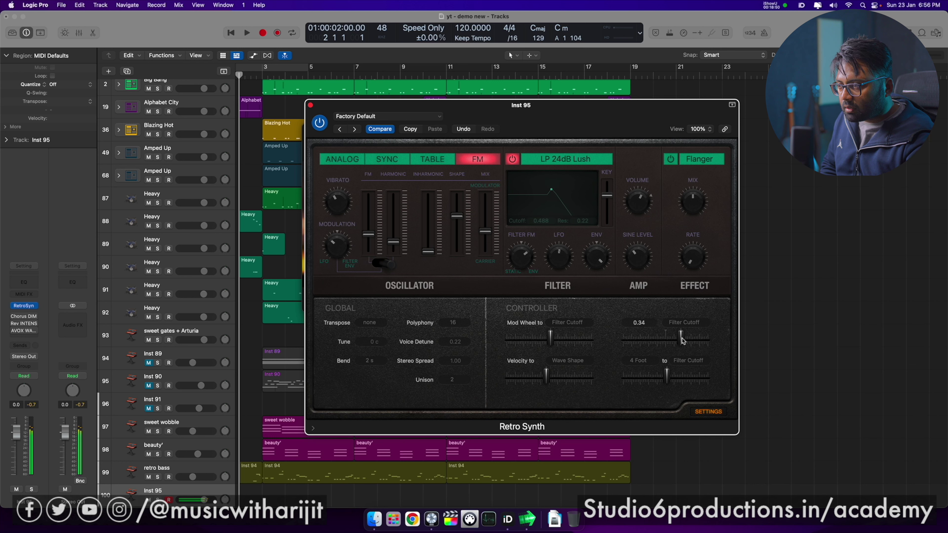
left_click_drag(680, 339, 670, 348)
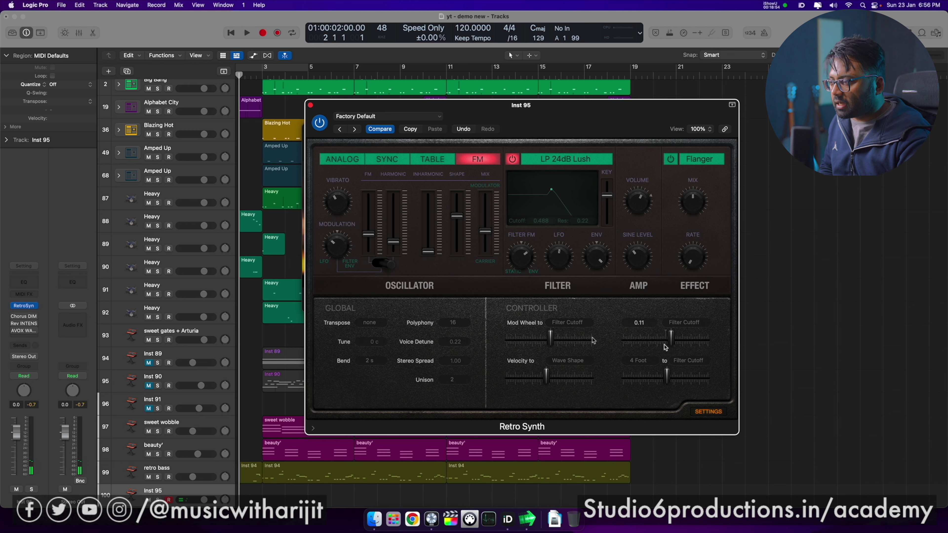
left_click_drag(559, 342, 566, 343)
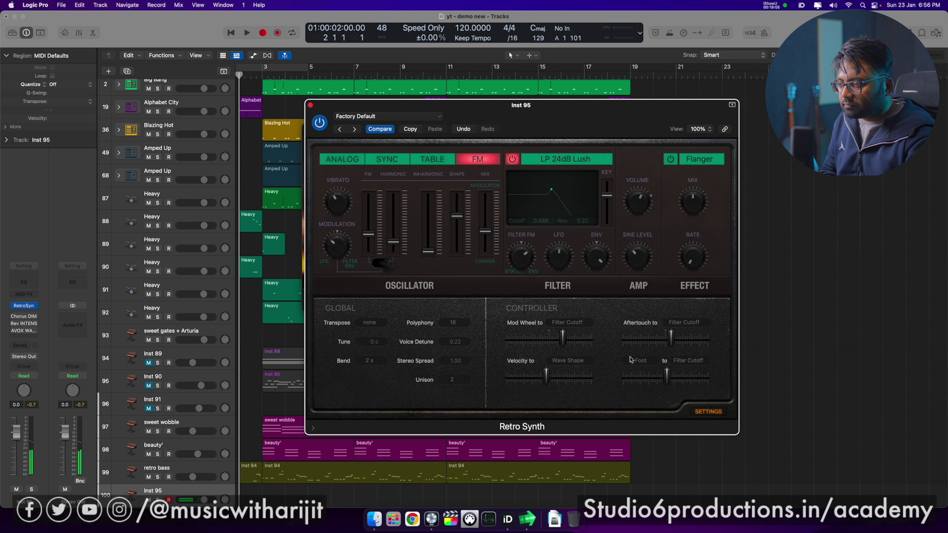
mouse_move(549, 378)
left_click_drag(548, 378, 566, 380)
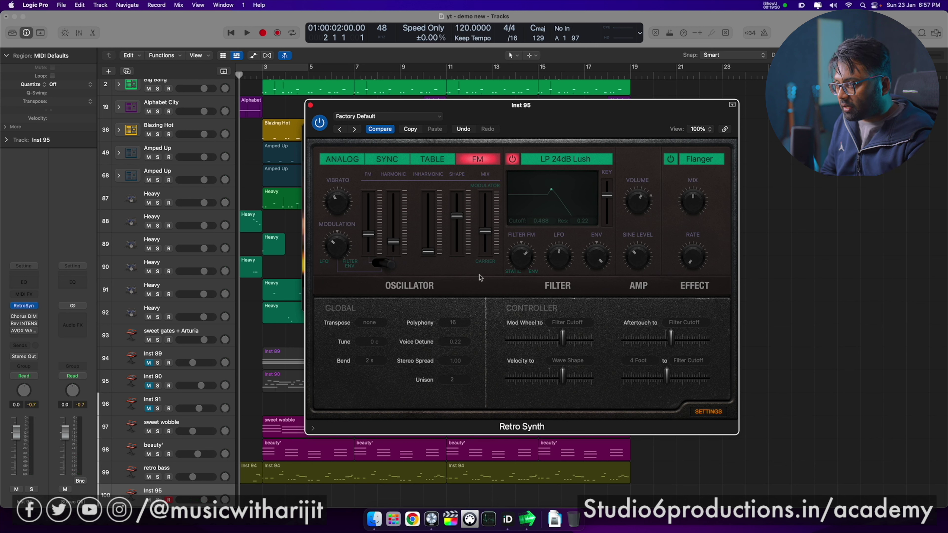
Step: Lower oscillator Mix, Filter FM, filter Env and Sine Level, and set filter cutoff to about 0.40, resonance 0.10 and LFO 0.60
mouse_move(487, 232)
left_mouse_down()
mouse_move(487, 246)
mouse_move(487, 211)
mouse_move(486, 242)
left_mouse_up()
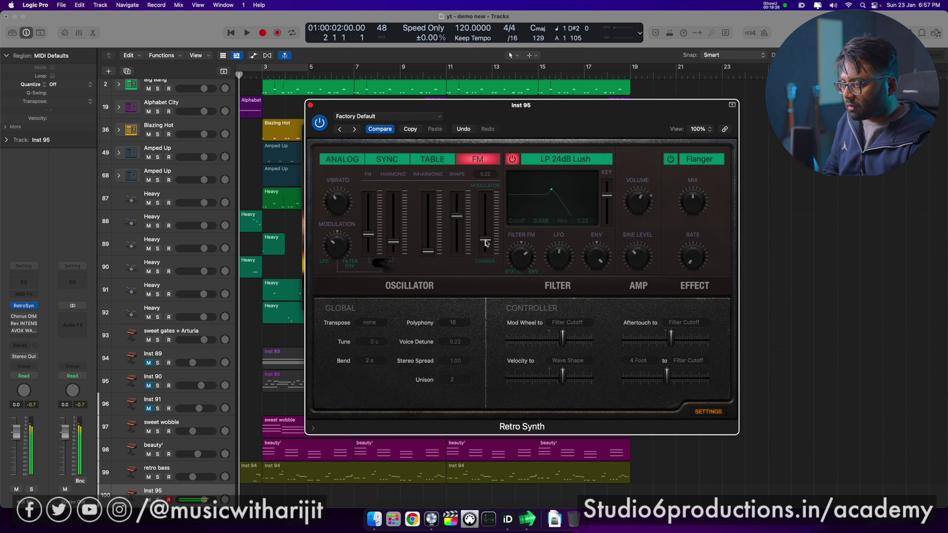
left_click_drag(522, 259, 521, 275)
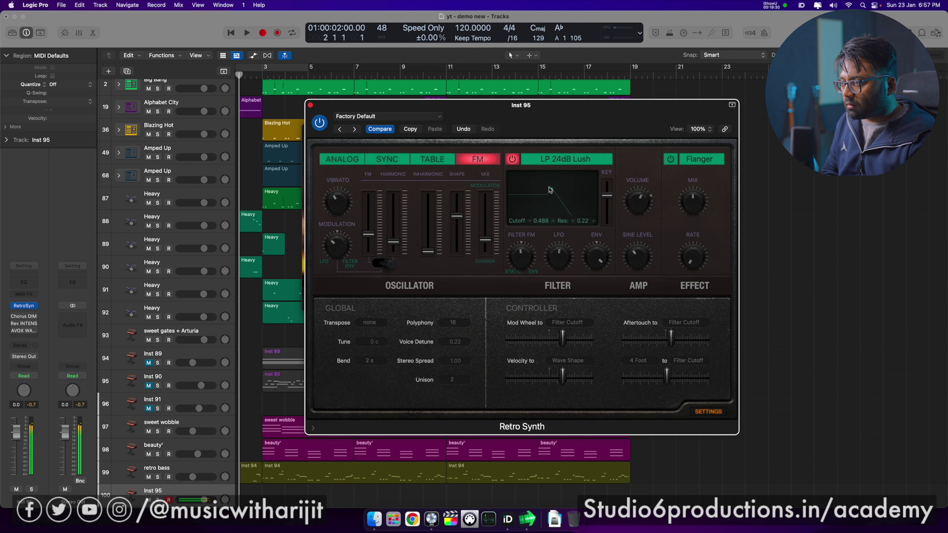
left_click_drag(551, 190, 543, 192)
left_click_drag(597, 258, 552, 257)
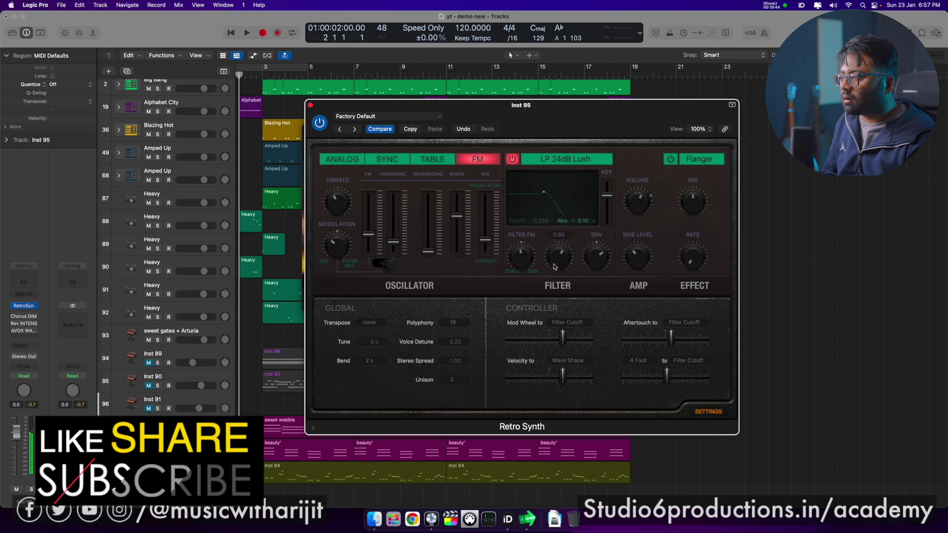
left_click_drag(638, 259, 637, 273)
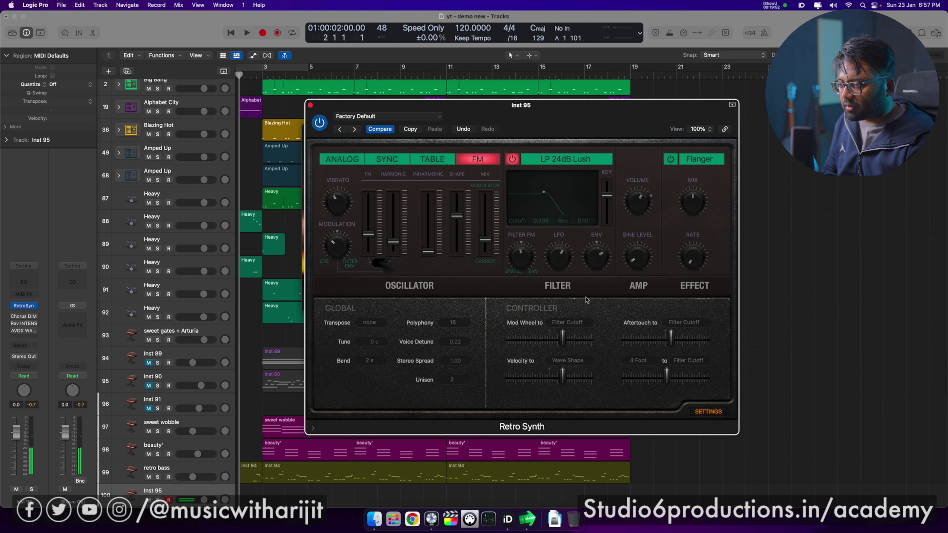
Step: Slow the synth's LFO rate to 2 bars
left_click(709, 412)
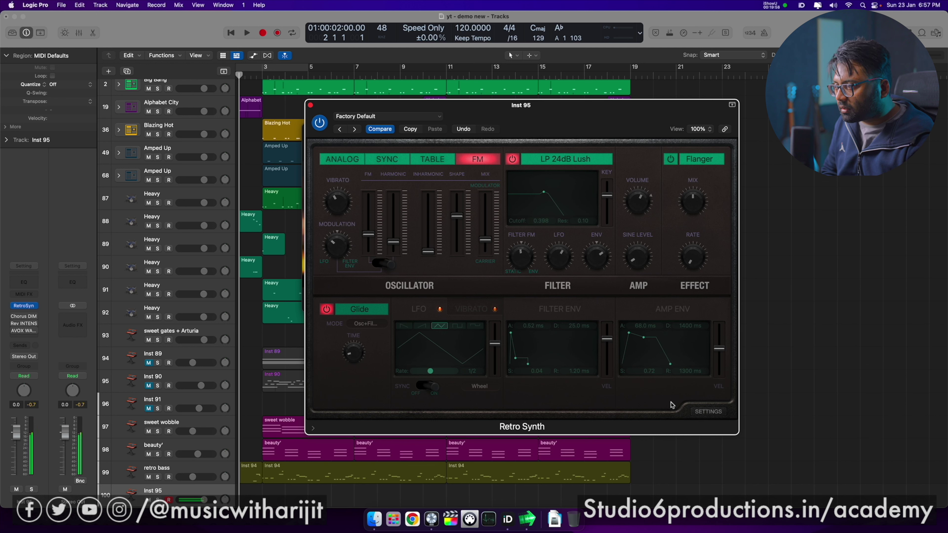
left_click_drag(430, 371, 425, 376)
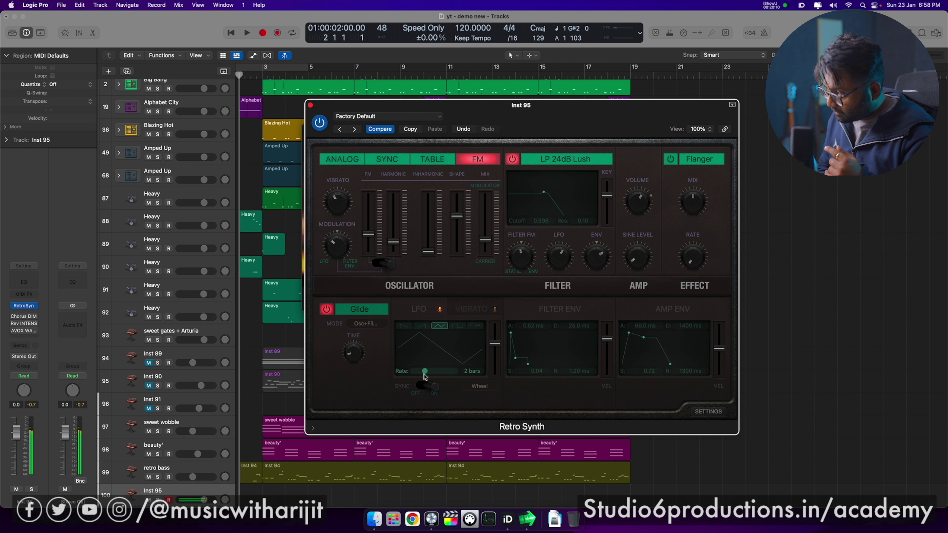
Step: Re-enable the Chorus DIMENSION-D and Rev INTENSITY effects on the track
left_click(14, 317)
left_click(14, 317)
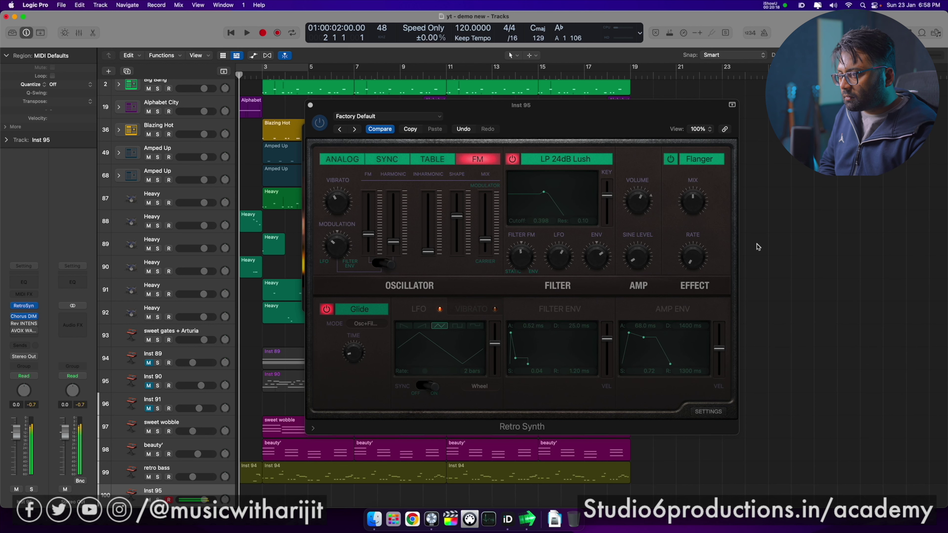
scroll(758, 247, "up", 1)
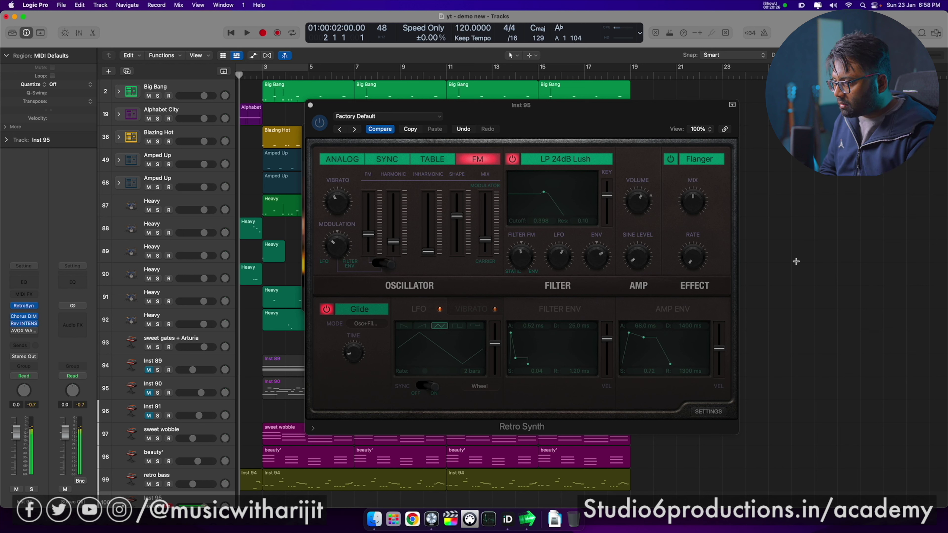
scroll(796, 261, "left", 1)
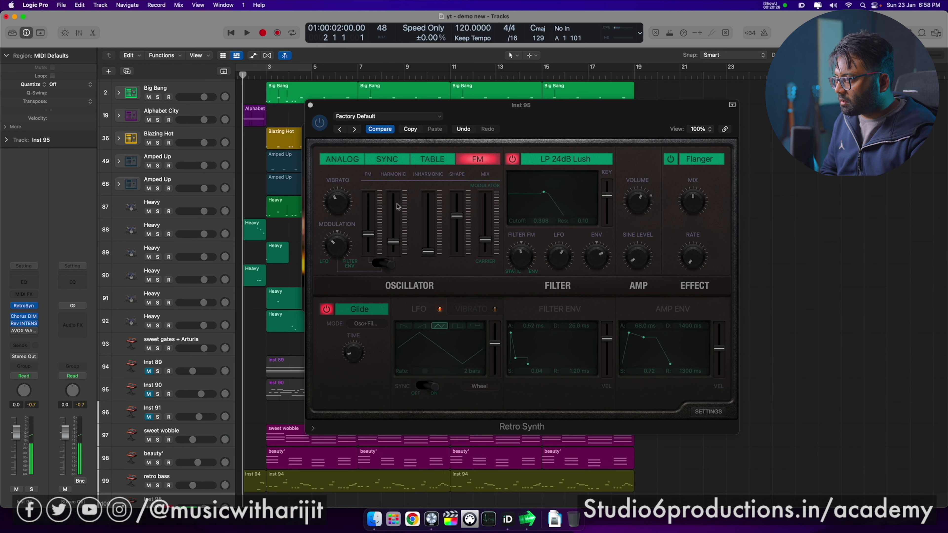
Step: Set the synth's Vibrato to 0.43 semi and shorten the amp envelope to 15 ms attack, 800 ms decay, 0.02 sustain and 120 ms release
left_click_drag(336, 204, 331, 215)
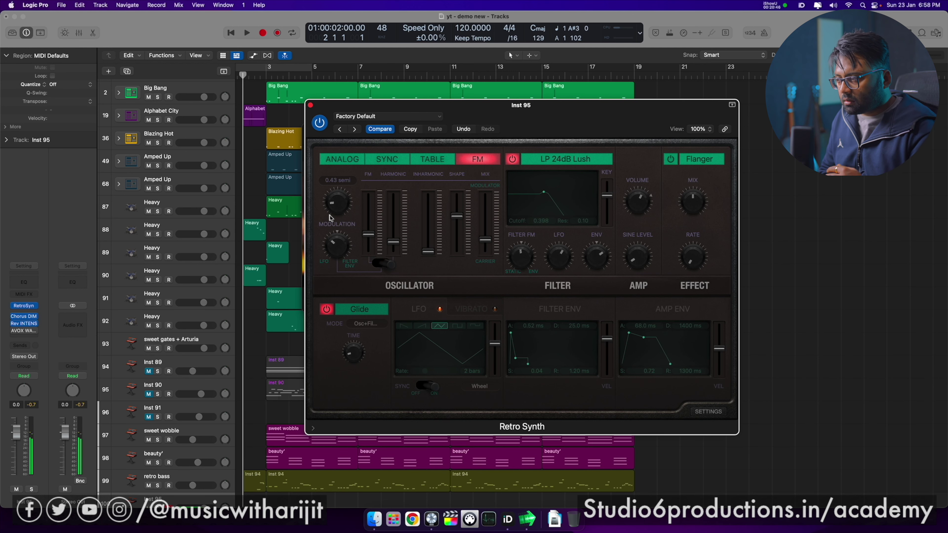
left_click_drag(644, 338, 660, 368)
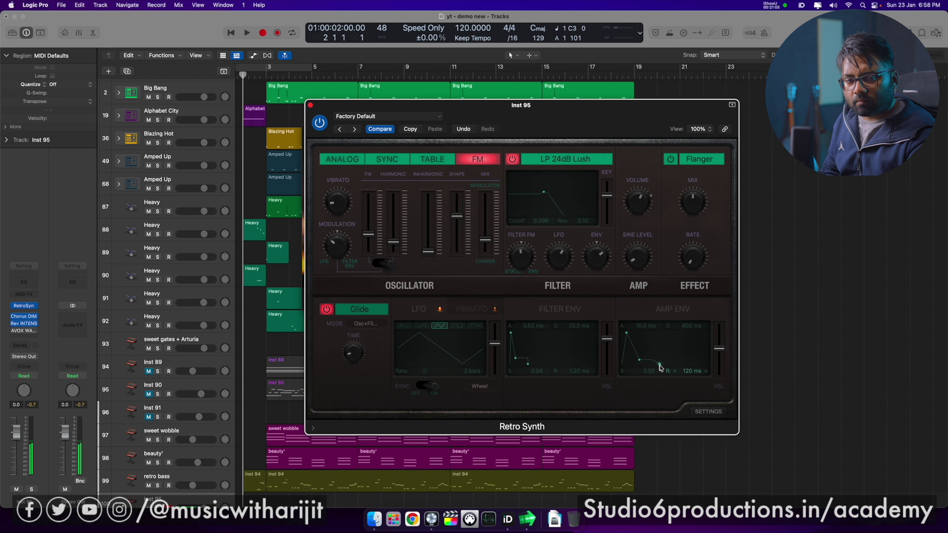
Step: Insert an Arpeggiator MIDI effect on the Inst 95 track, and load the factory grid pattern Grooving Velocity 01
left_click(34, 294)
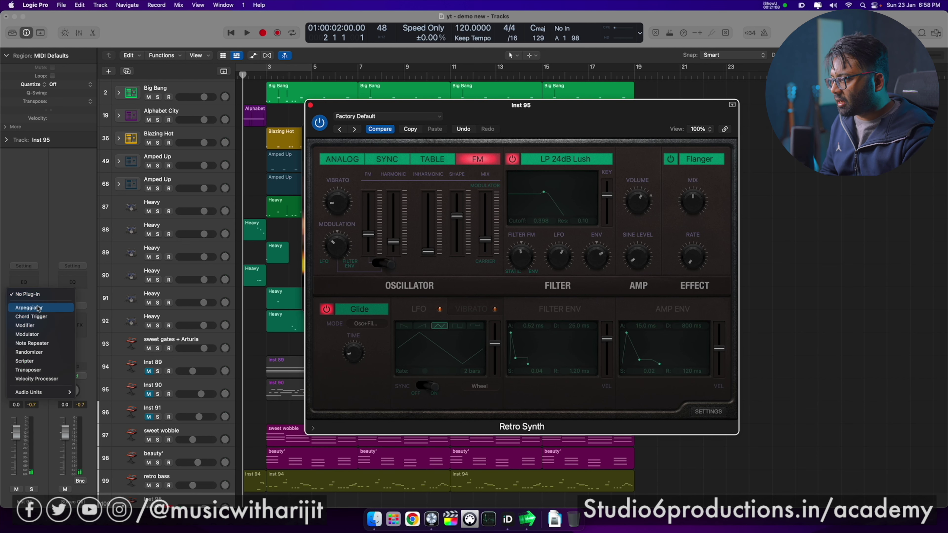
left_click(142, 334)
left_click(369, 379)
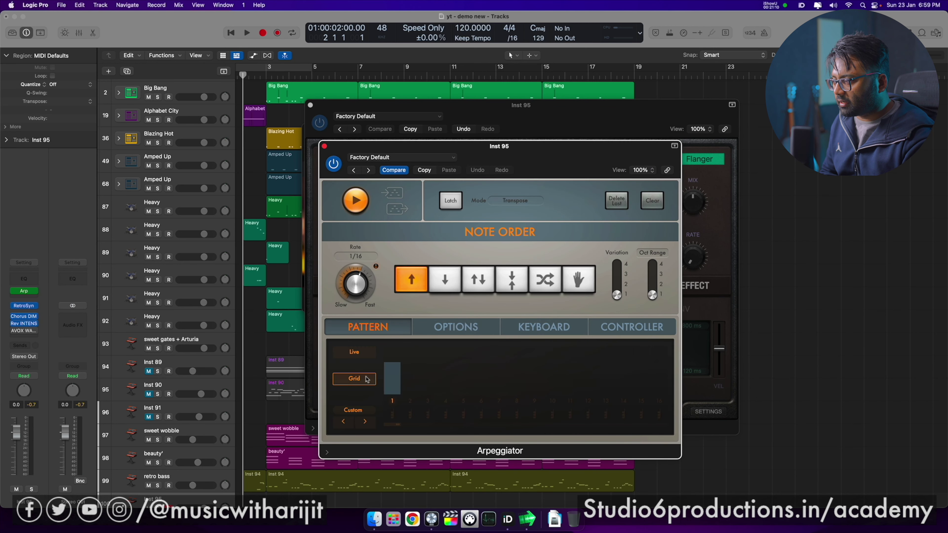
left_click(362, 411)
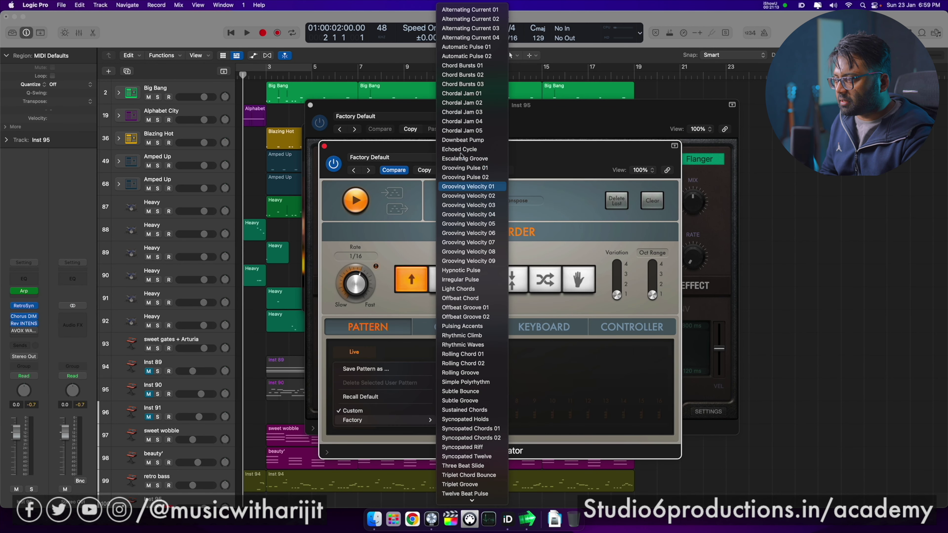
left_click(477, 185)
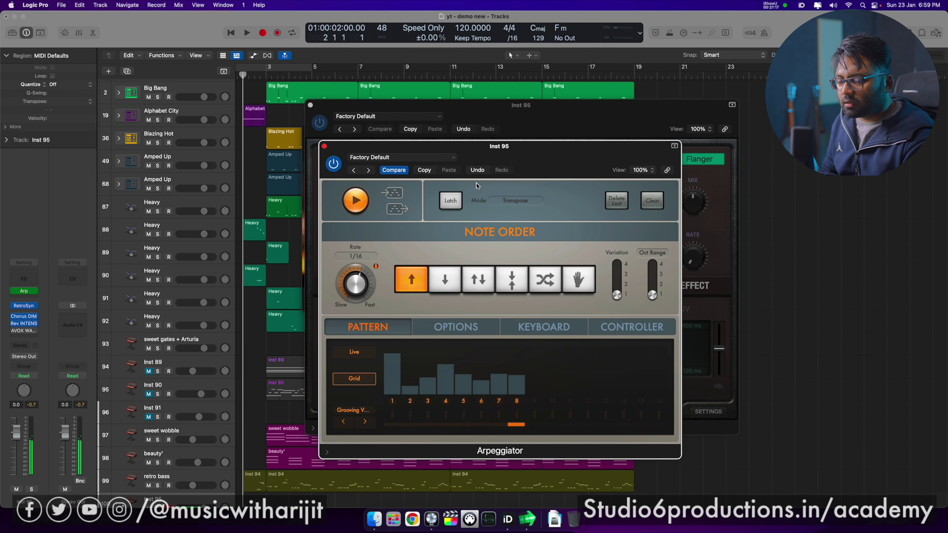
Step: Advance the Arpeggiator's grid pattern three presets further through the Grooving Velocity series
left_click(365, 422)
left_click(366, 421)
left_click(365, 421)
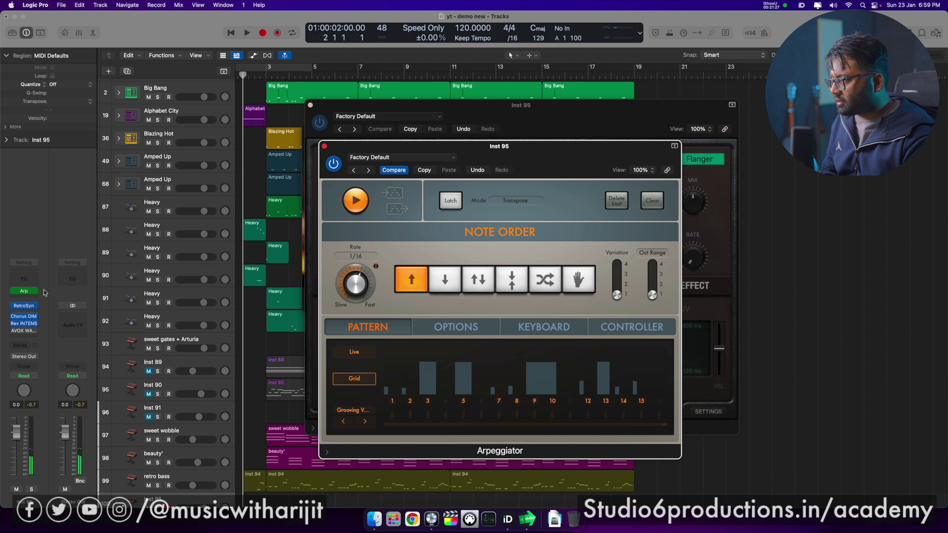
Step: Add the Delay ETERNITY effect after AVOX WARM on the track and load its Ping-Pong Lofi preset
left_click(13, 330)
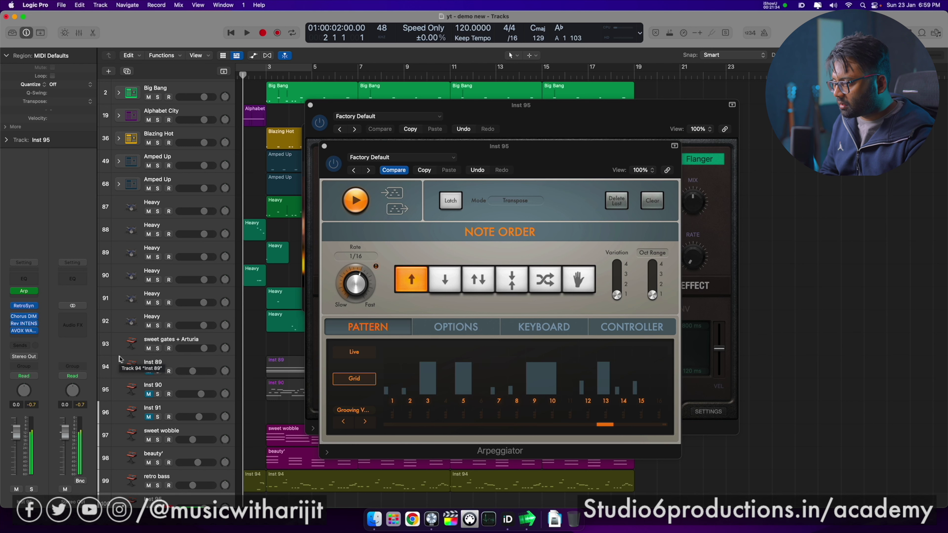
left_click(36, 332)
mouse_move(45, 488)
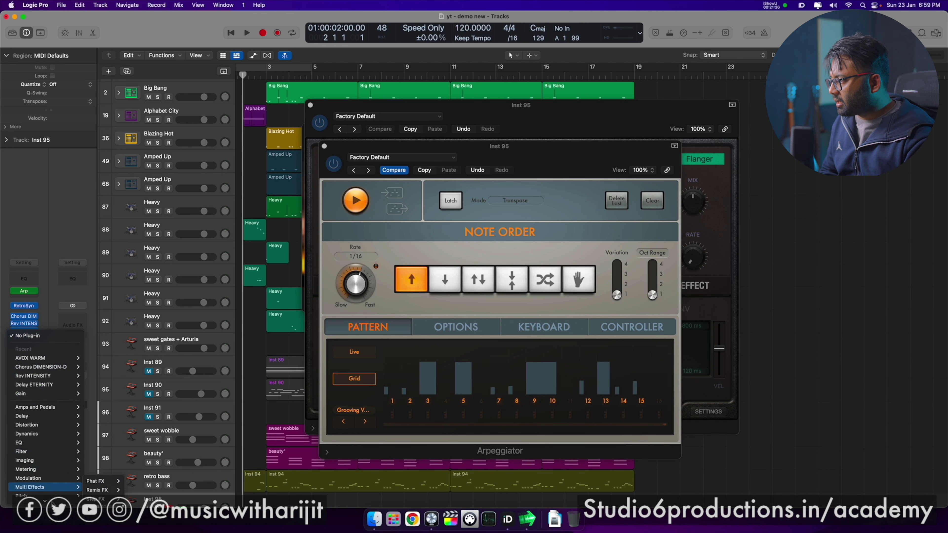
mouse_move(62, 348)
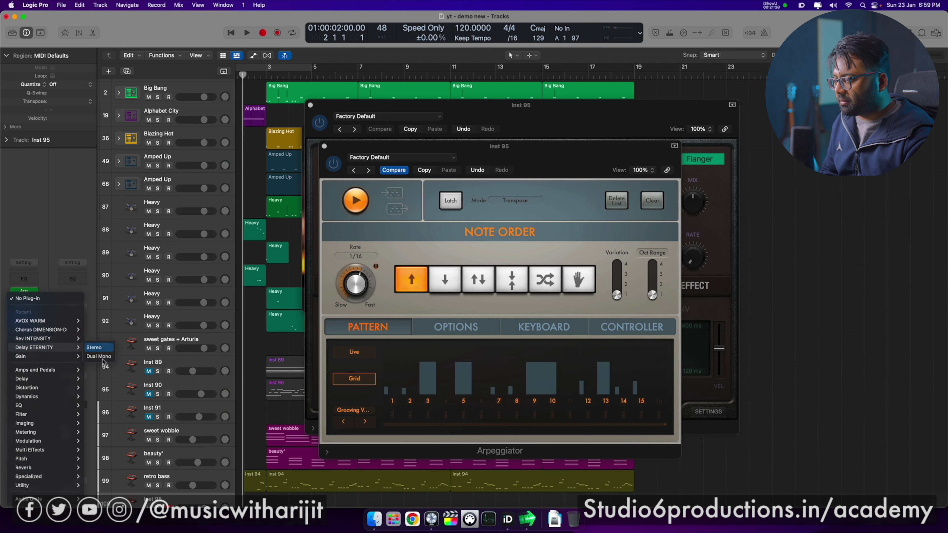
left_click(100, 357)
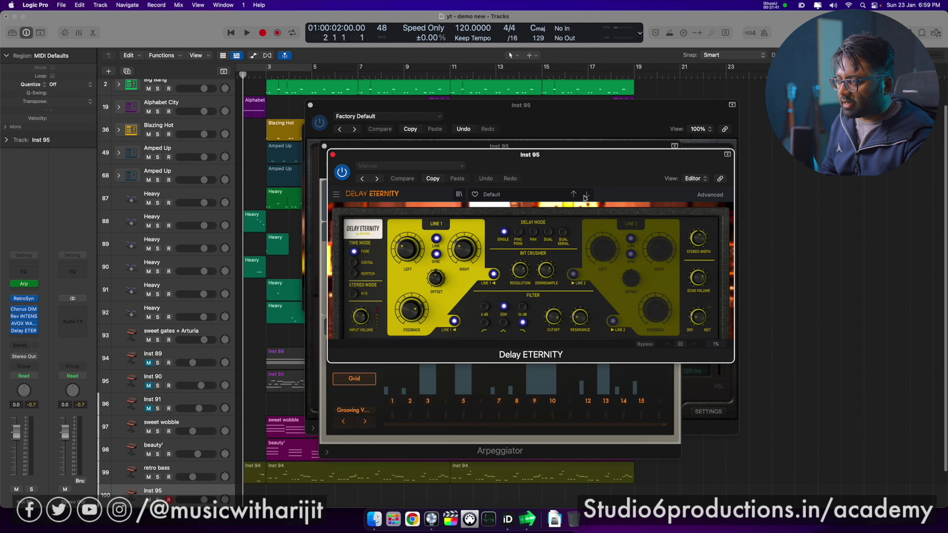
left_click(586, 196)
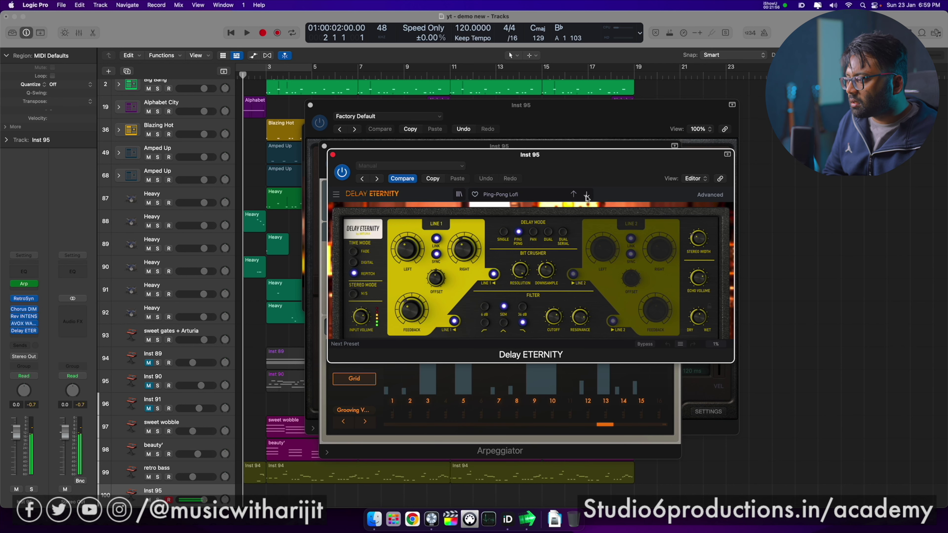
Step: Set the Arpeggiator's octave range to 3 and its variation to 2
left_click(590, 145)
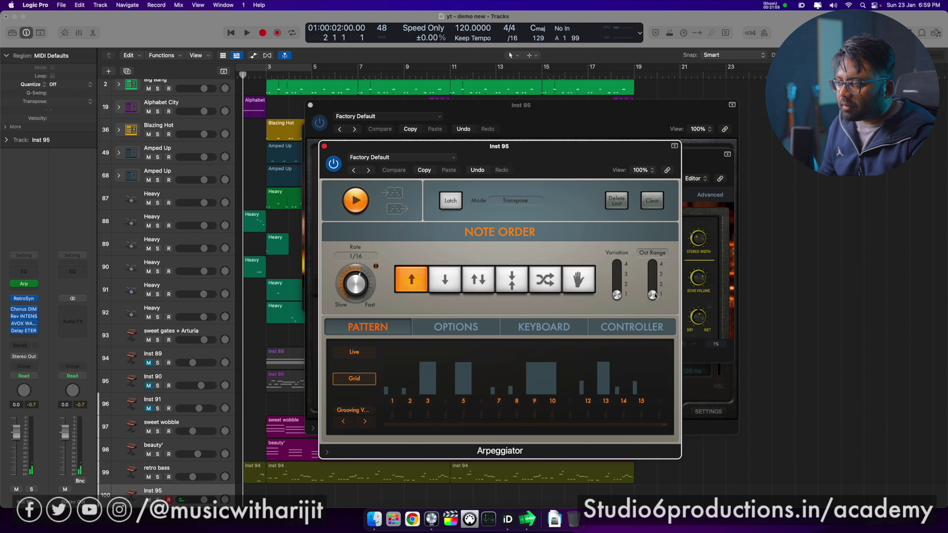
left_click_drag(656, 292, 657, 286)
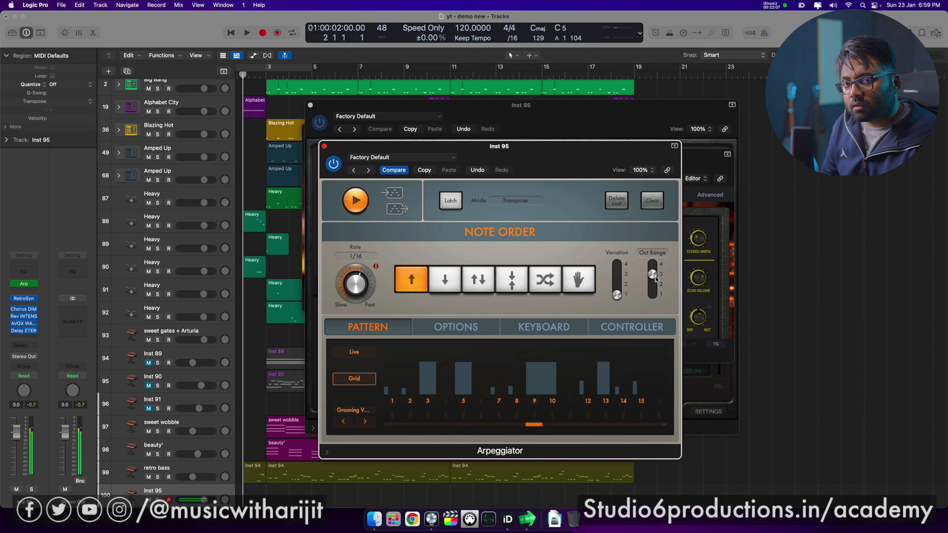
left_click_drag(618, 297, 619, 290)
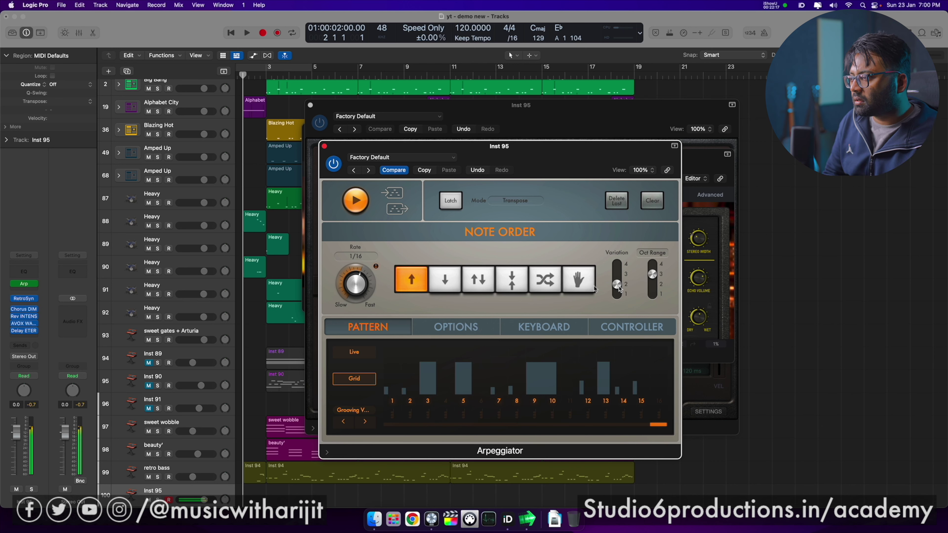
Step: Try the Arpeggiator's random and outside-in note orders, settle on up/down, and slow the rate to 1/8
left_click(538, 282)
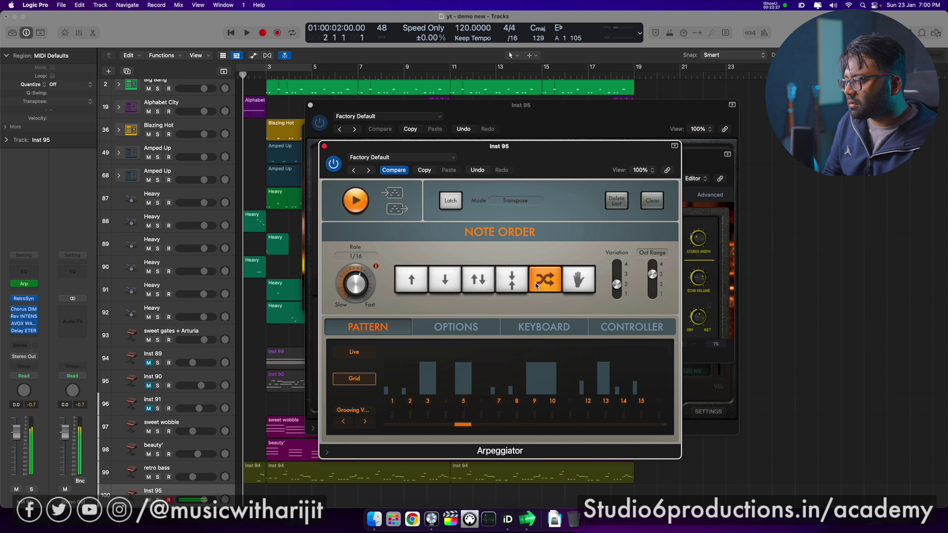
left_click(514, 285)
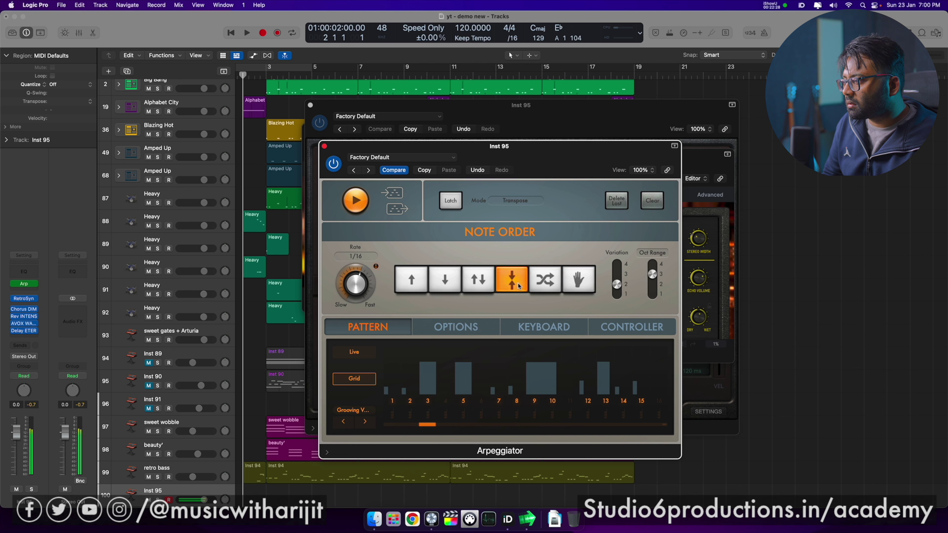
left_click(481, 282)
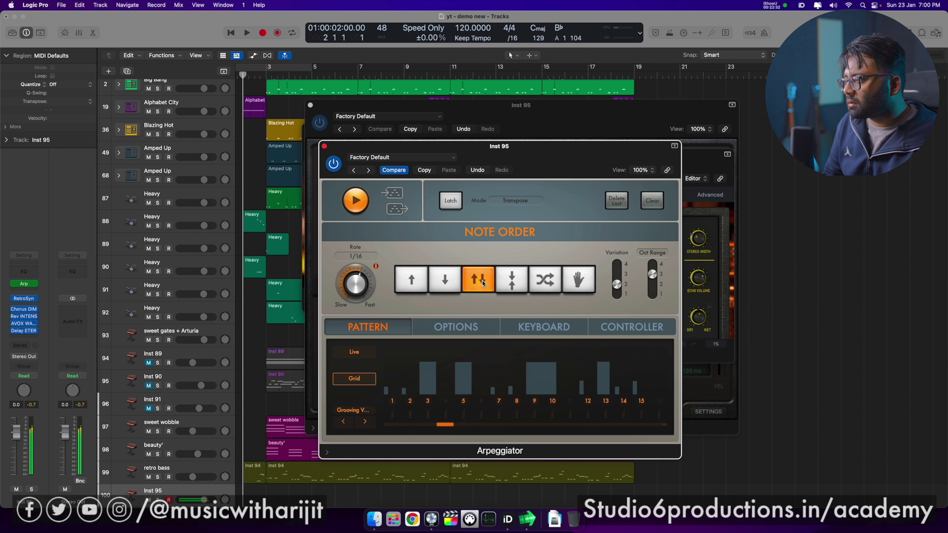
left_click_drag(355, 286, 346, 300)
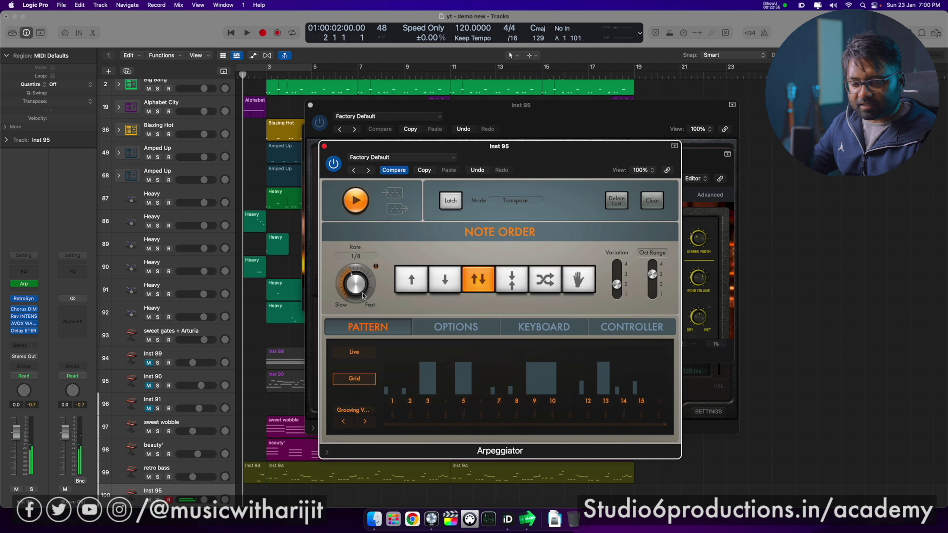
Step: Close all open plug-in windows, including Arpeggiator, Delay ETERNITY, Retro Synth and Rev INTENSITY
left_click(324, 146)
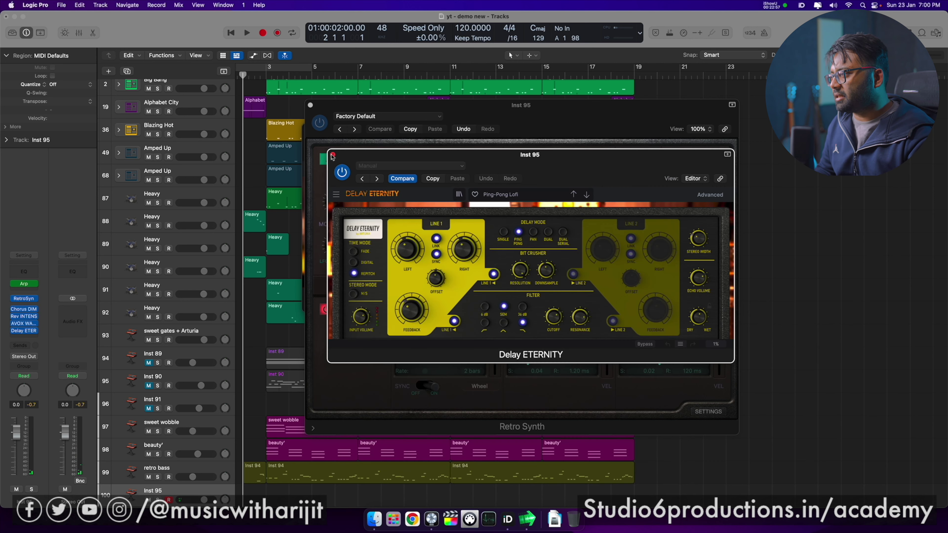
left_click(333, 155)
left_click(311, 106)
left_click(317, 139)
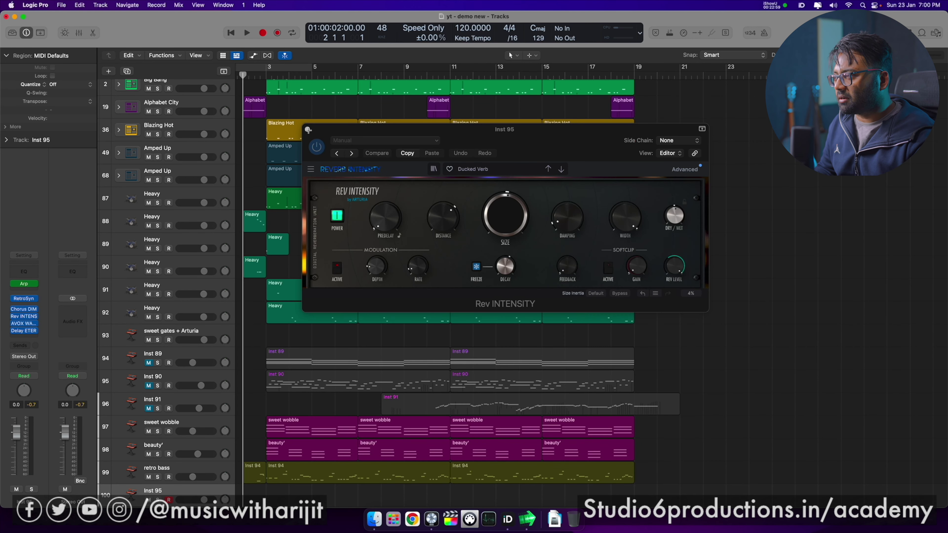
left_click(307, 129)
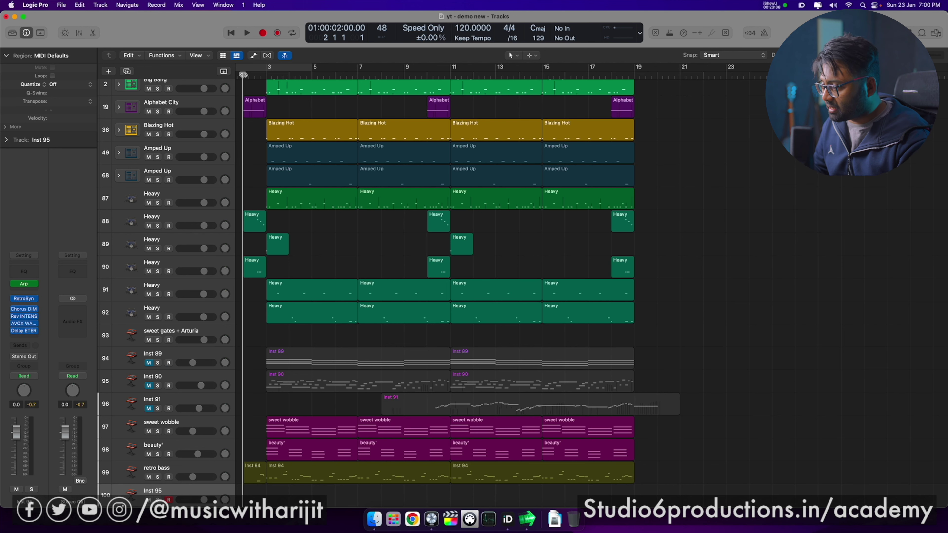
Step: Select the retro bass track and play the arrangement to hear it in context
scroll(407, 223, "down", 2)
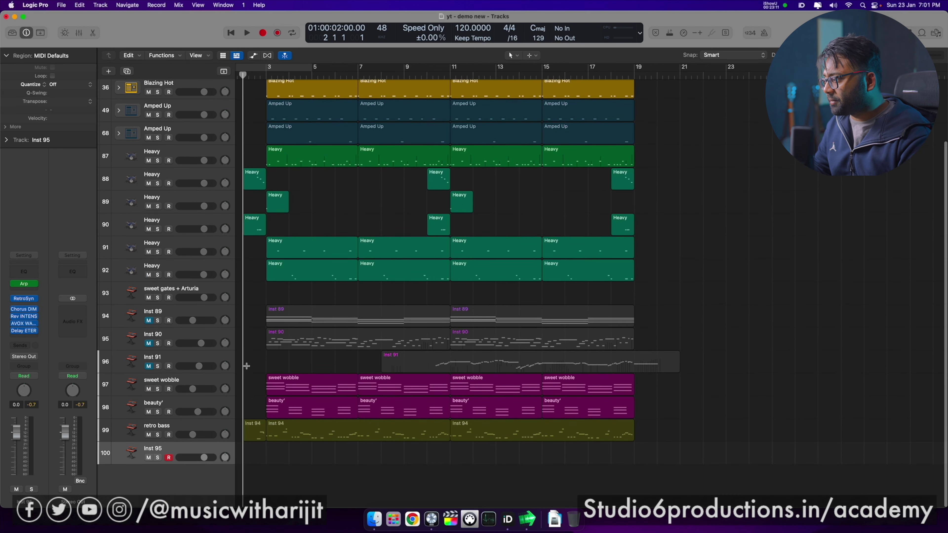
left_click(205, 432)
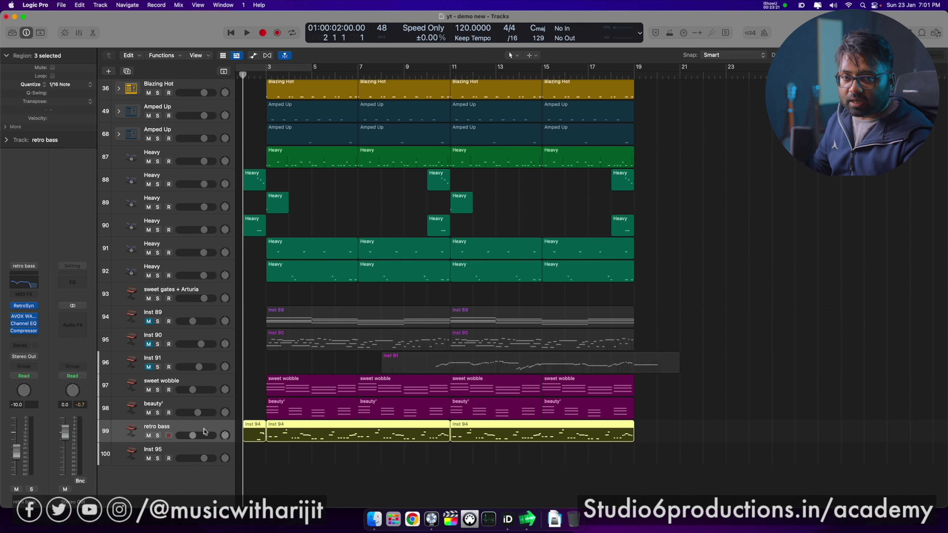
key("space")
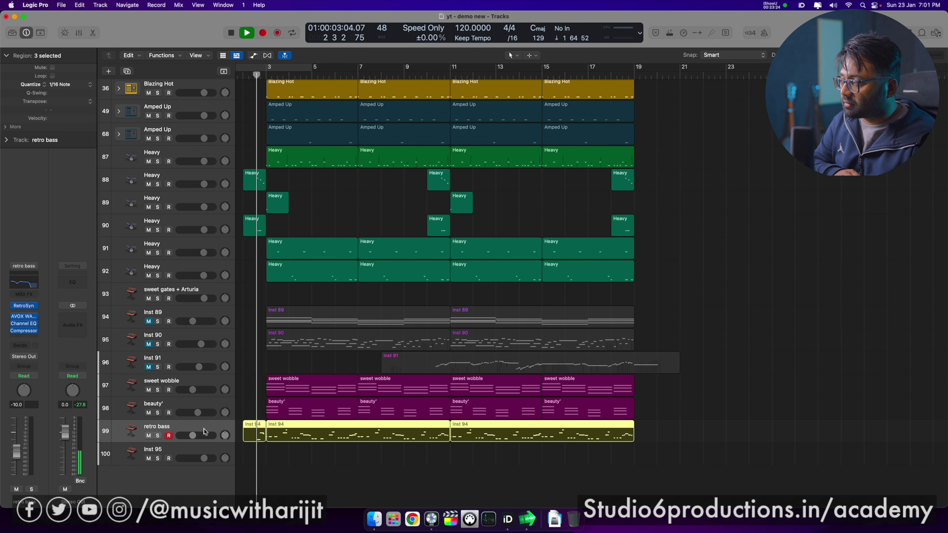